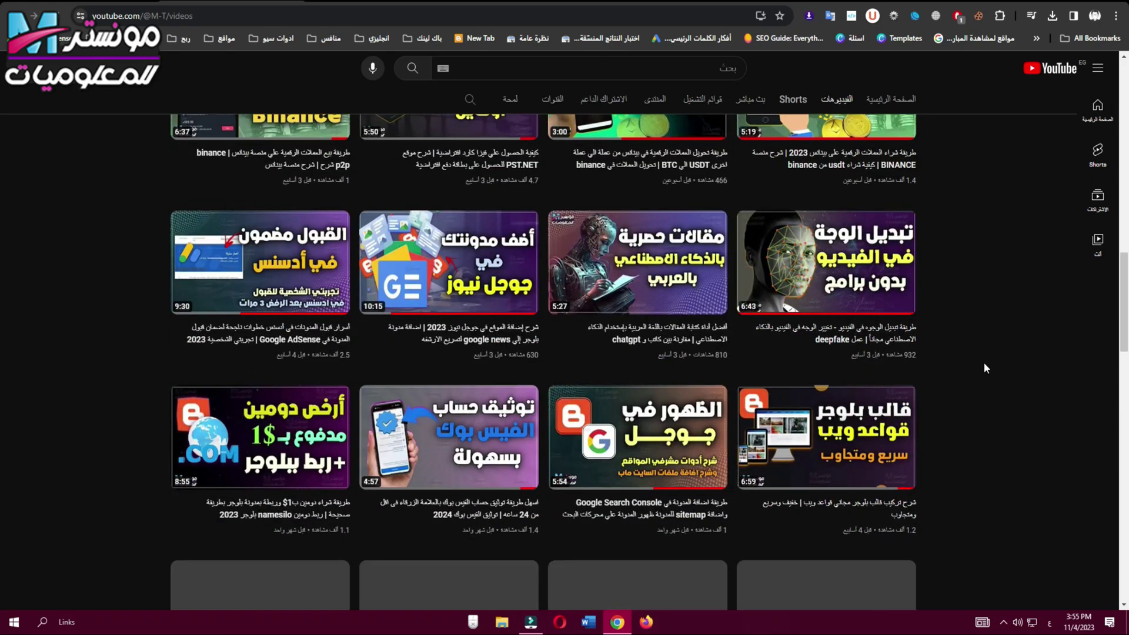
scroll(983, 363, "down", 12)
scroll(984, 363, "up", 20)
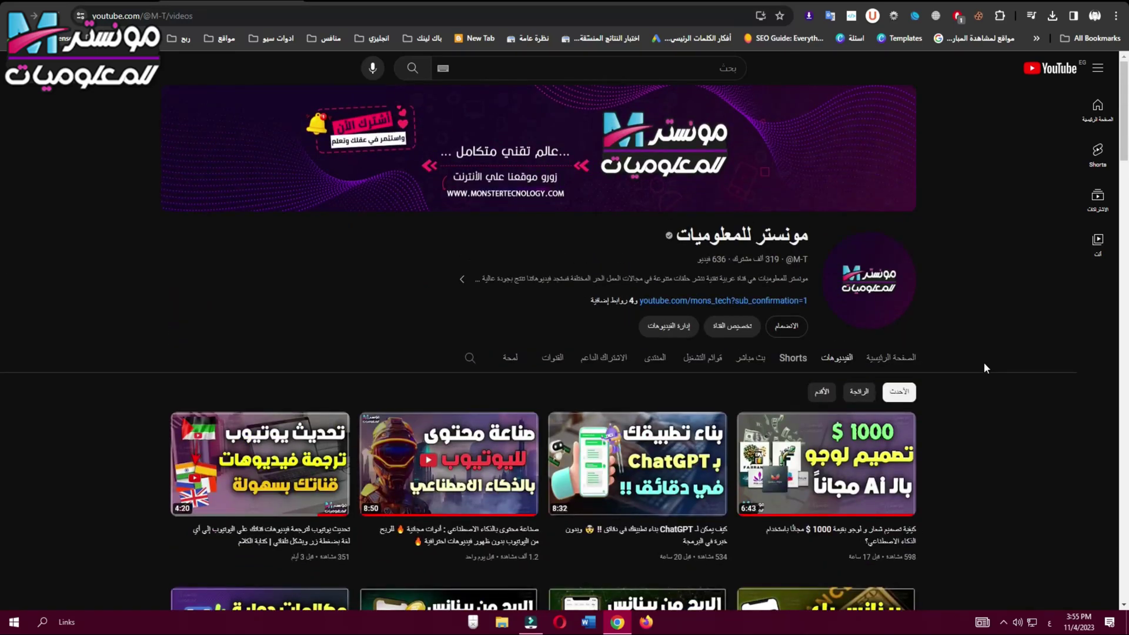
Step: Open gravitywrite.com in a new browser tab and enter its dashboard through the free writing option
key("ctrl+t")
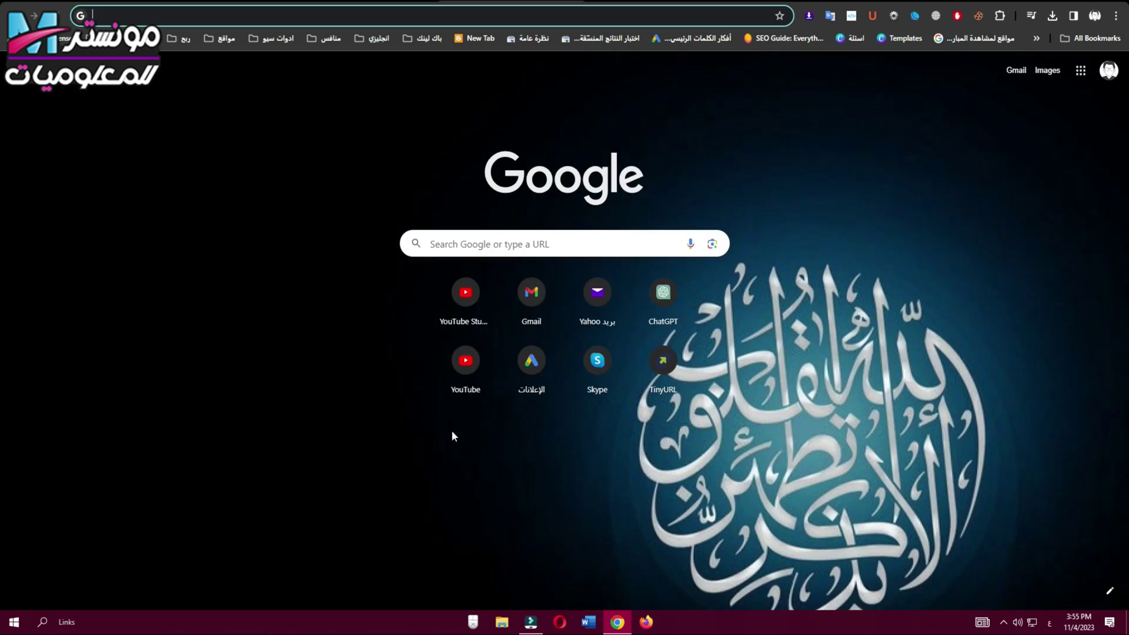
type("gravitywrite.com")
key("Return")
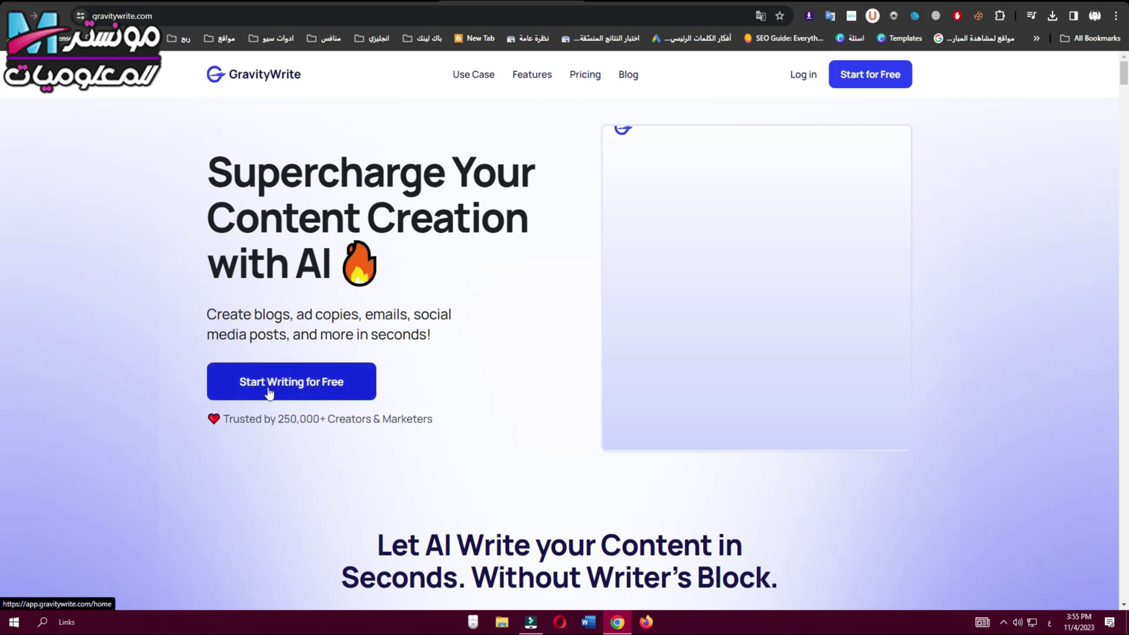
left_click(328, 396)
left_click(543, 488)
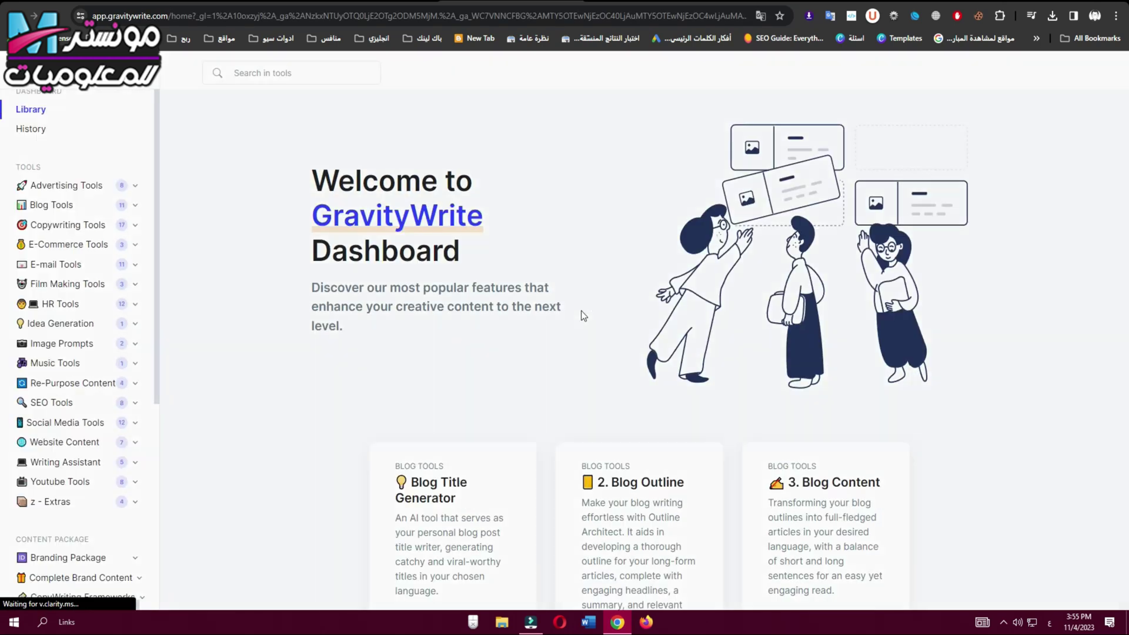
Step: Generate a script with the AI Film Script Writer using genre "fantasy", style "3d animation" and duration "30 second", without a one-line story
left_click(87, 292)
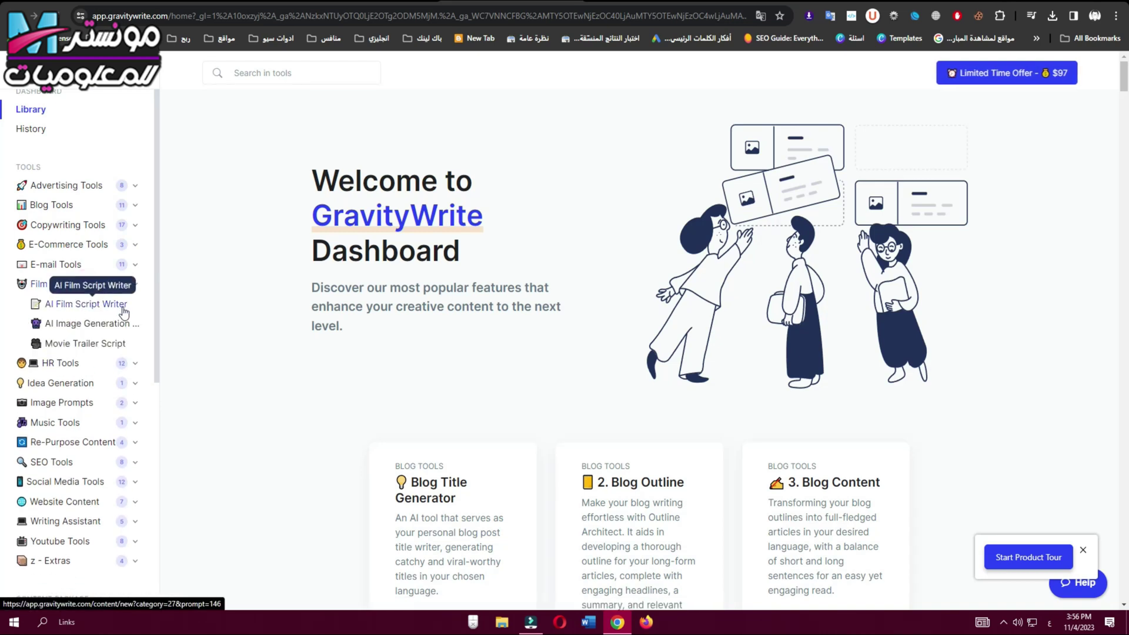
left_click(87, 306)
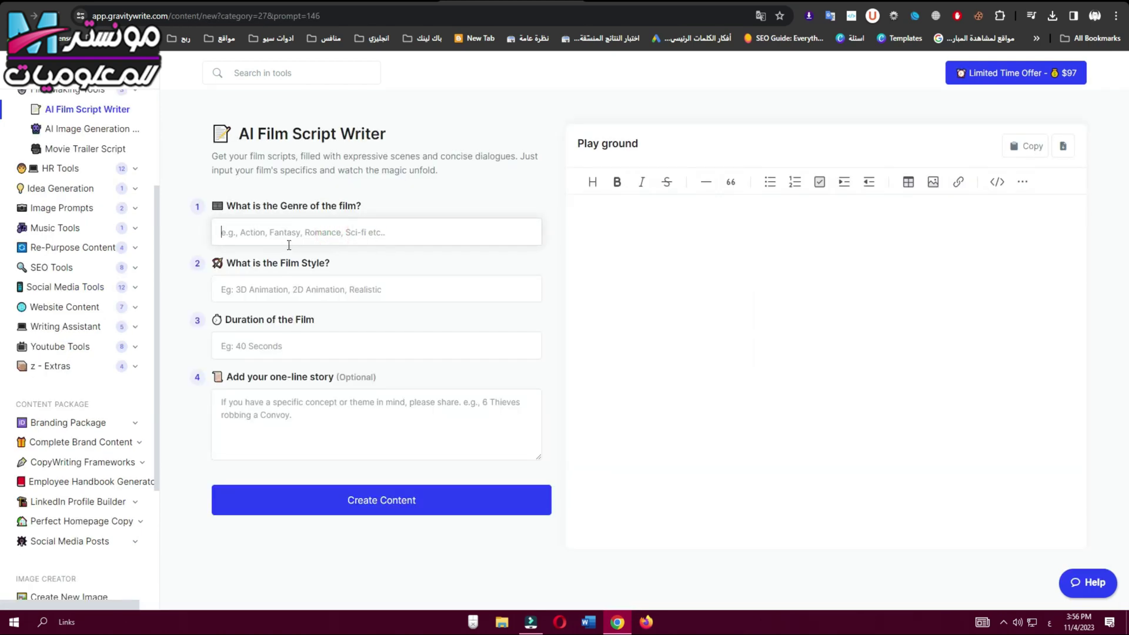
left_click(369, 242)
type("fantasy")
left_click(314, 291)
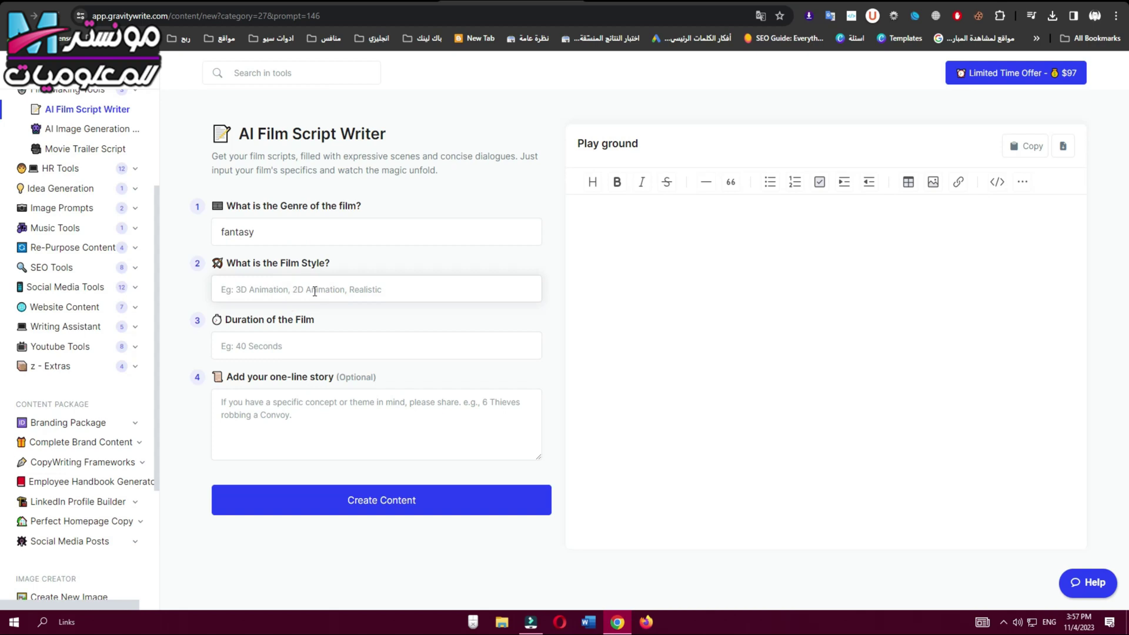
type("3d animation")
left_click(325, 346)
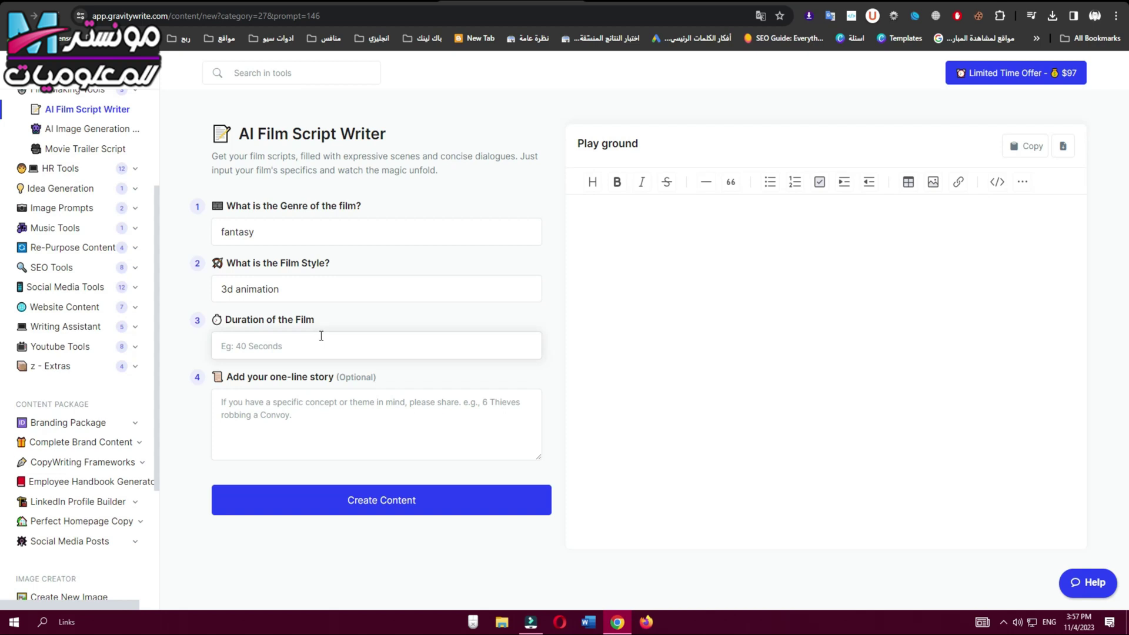
type("30 second")
left_click(320, 424)
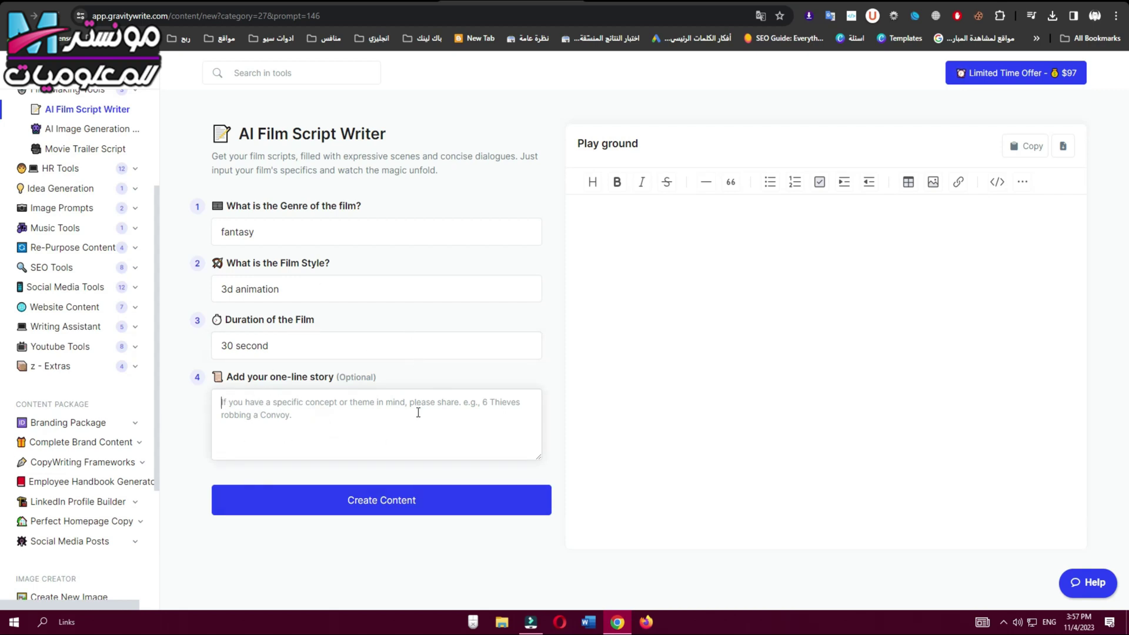
left_click(428, 507)
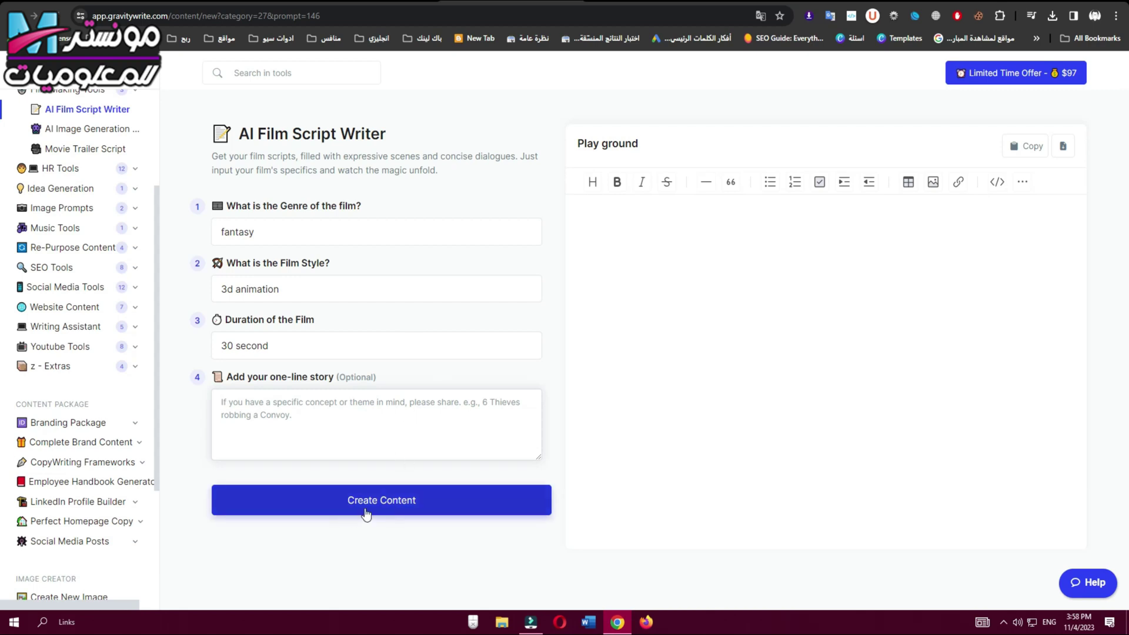
left_click(367, 513)
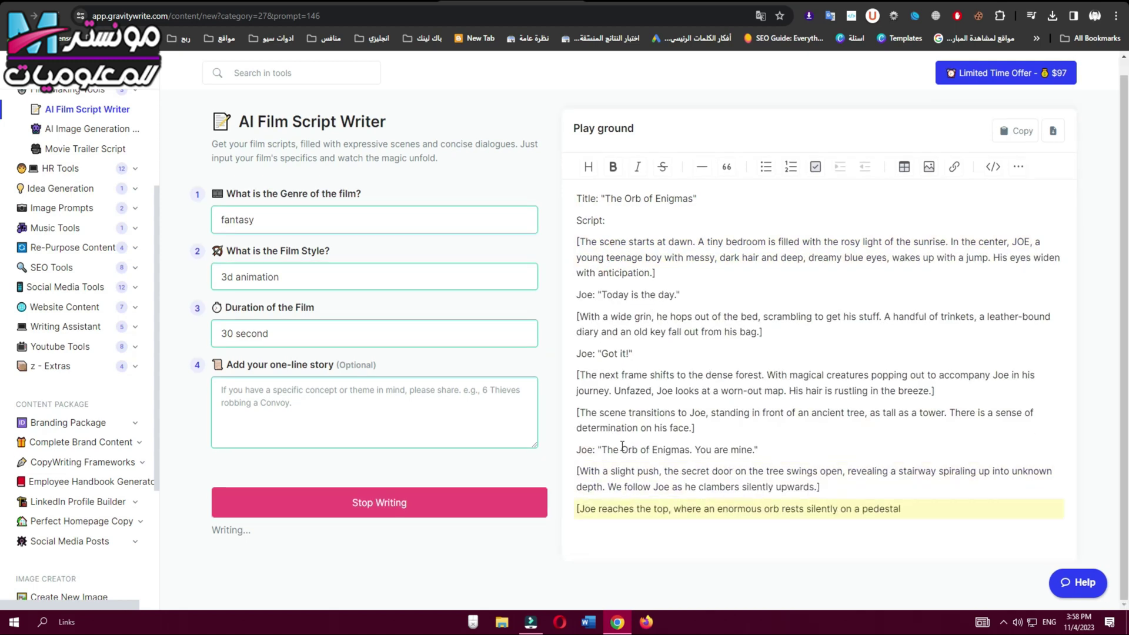
Step: Highlight the opening scene description in the generated script to examine it
left_click_drag(675, 275, 594, 275)
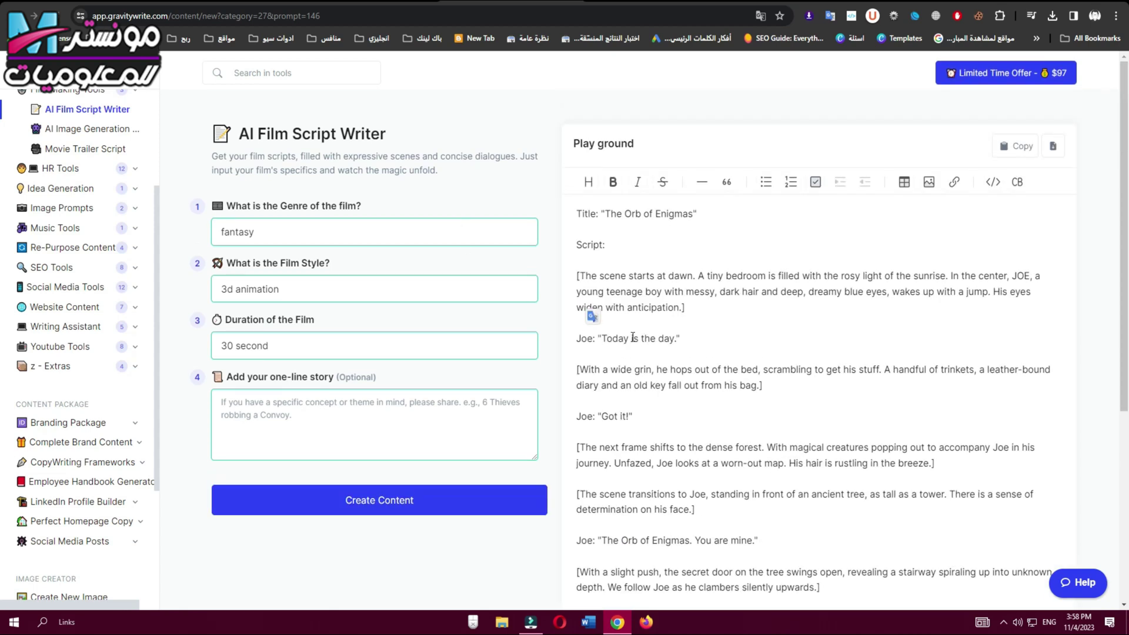
triple_click(666, 306)
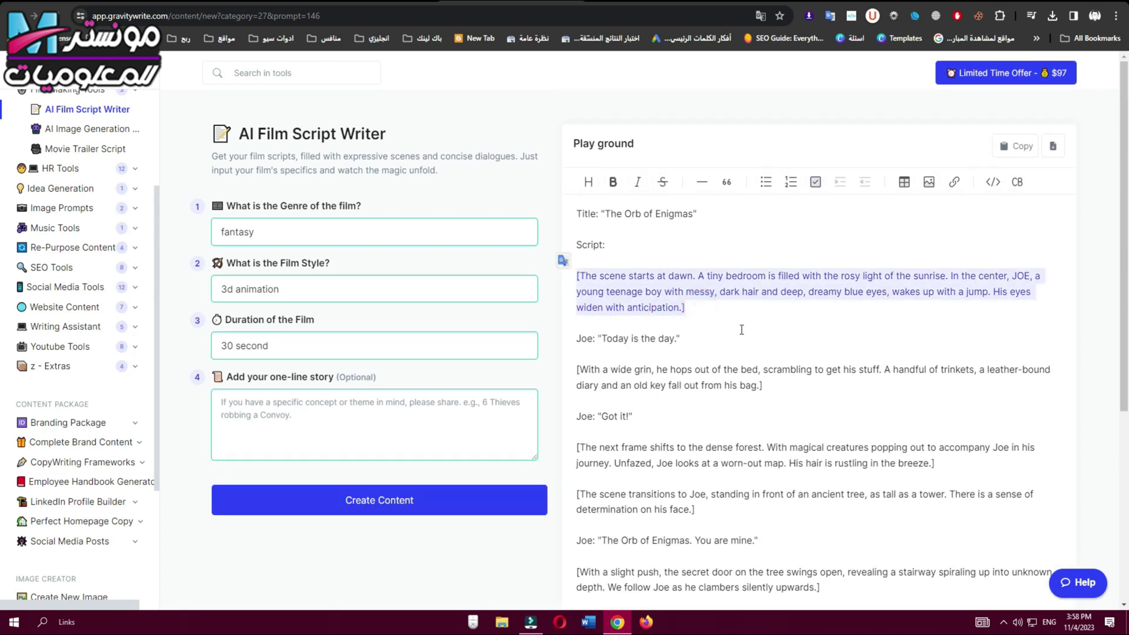
left_click(688, 326)
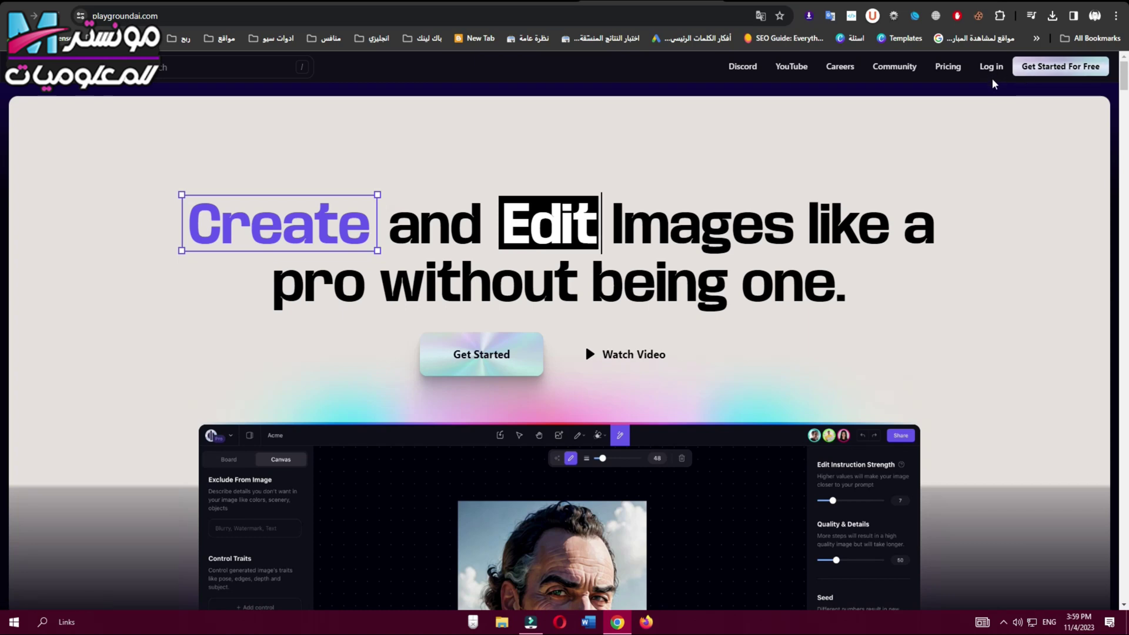
Step: Switch to playgroundai.com, open its image creation board and dismiss the tutorial pop-up
left_click(1034, 69)
left_click(303, 248)
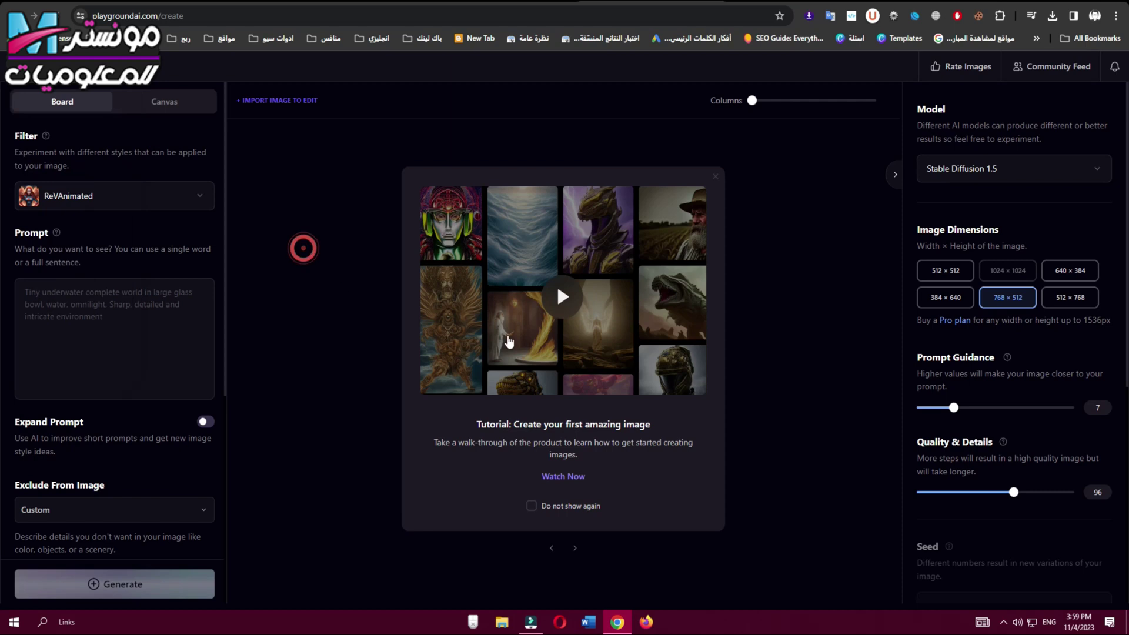
left_click(715, 176)
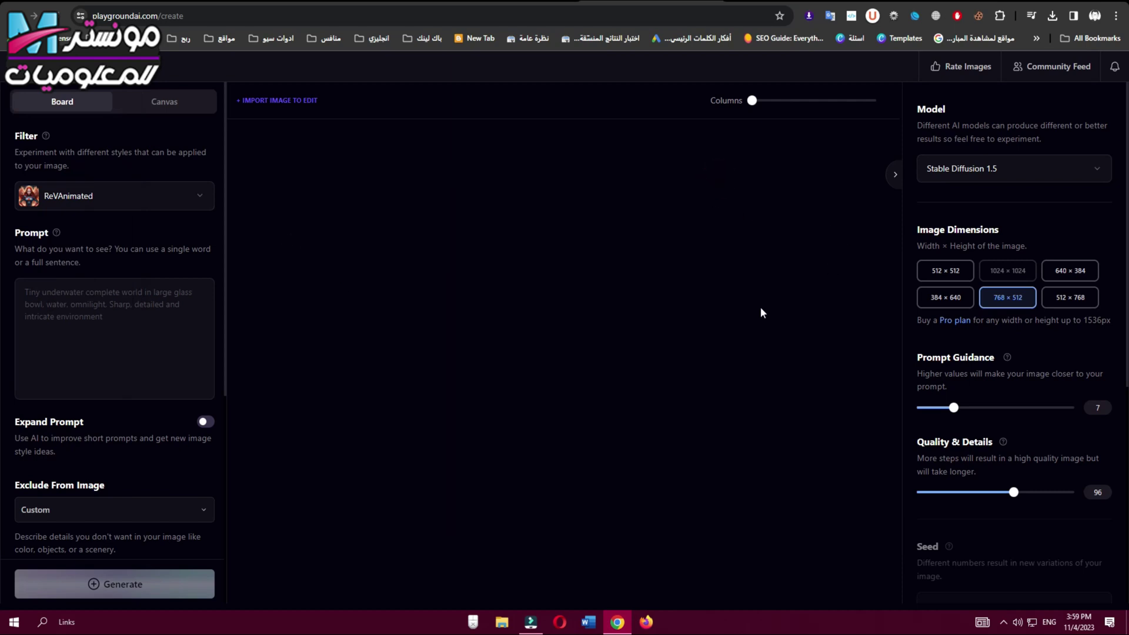
Step: Choose the ReVAnimated filter for the image and make the prompt field ready for text
left_click(144, 197)
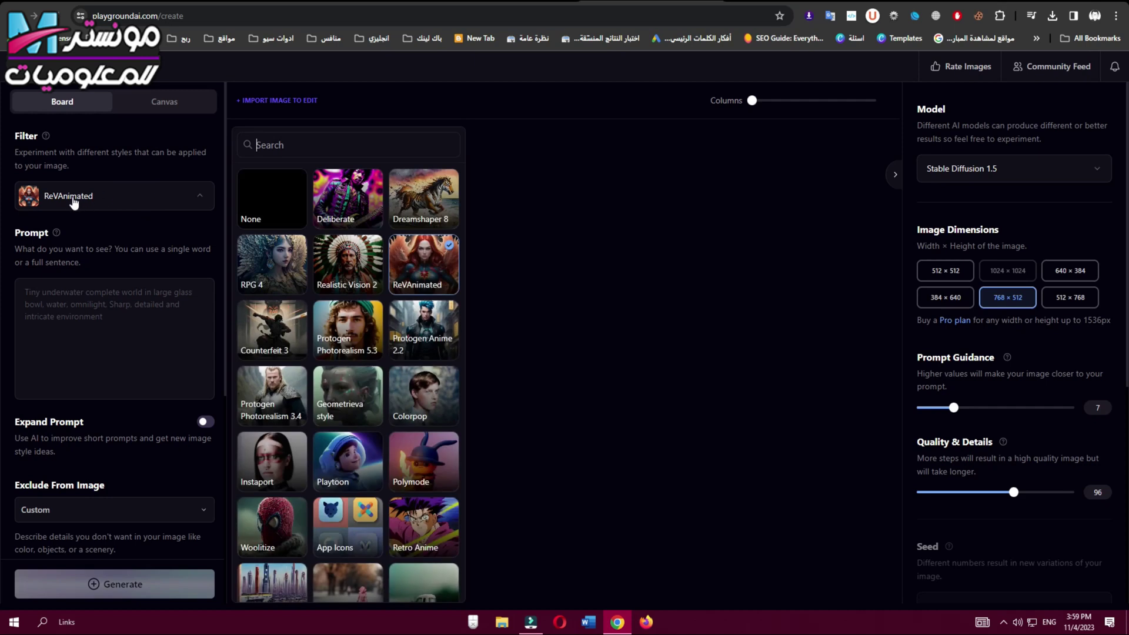
left_click(421, 269)
left_click(71, 315)
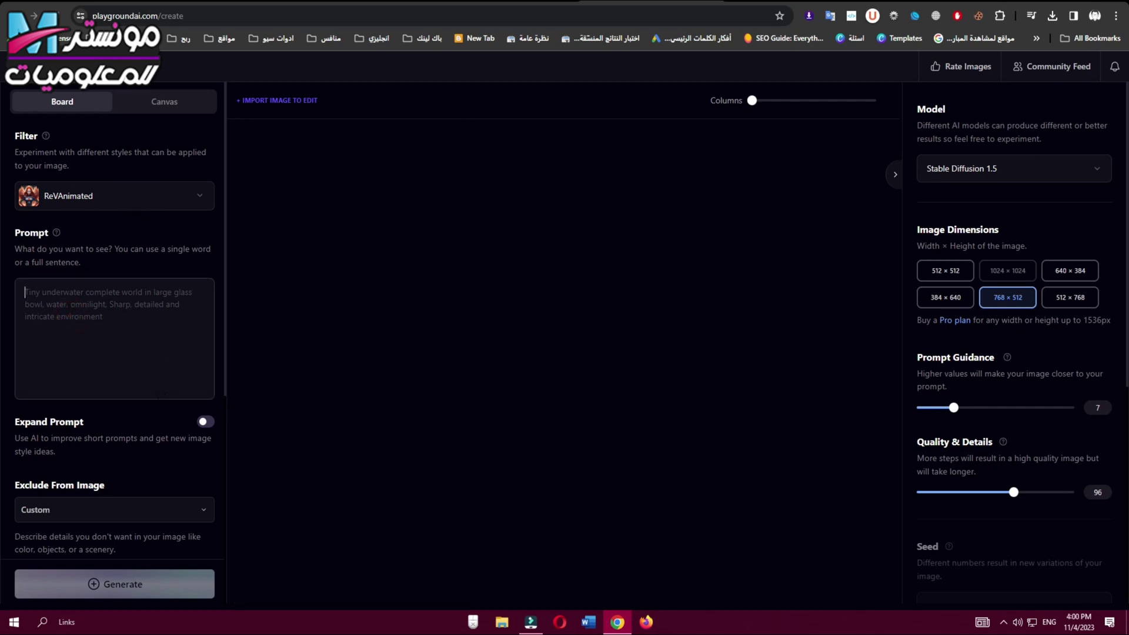
left_click(171, 323)
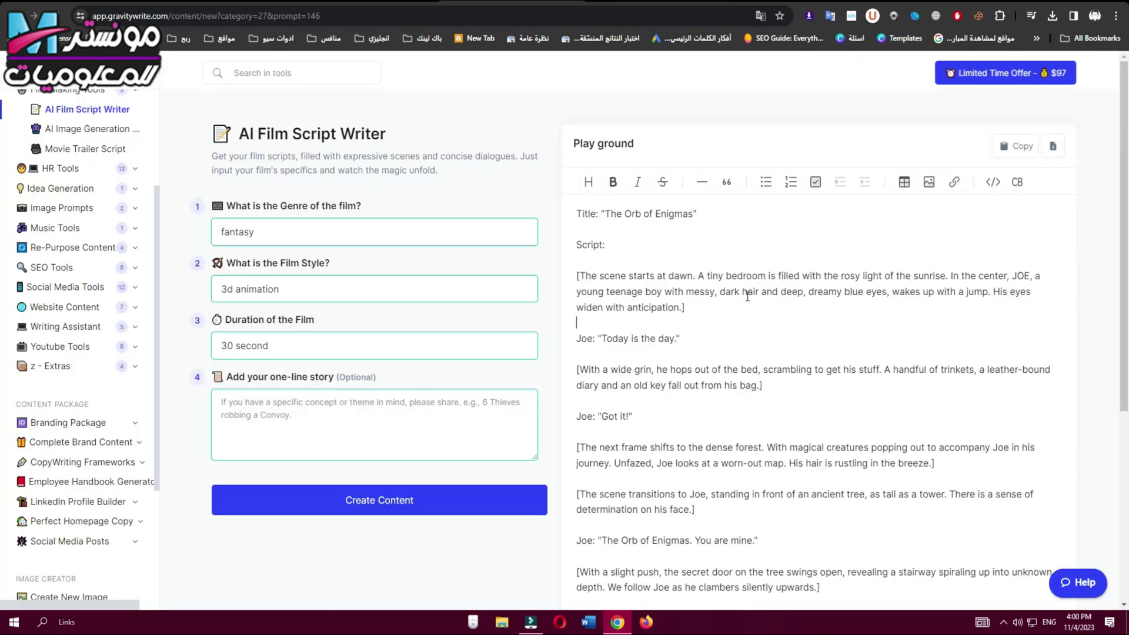
Step: Copy the entire generated film script from the GravityWrite playground
key("ctrl+a")
scroll(720, 492, "down", 1)
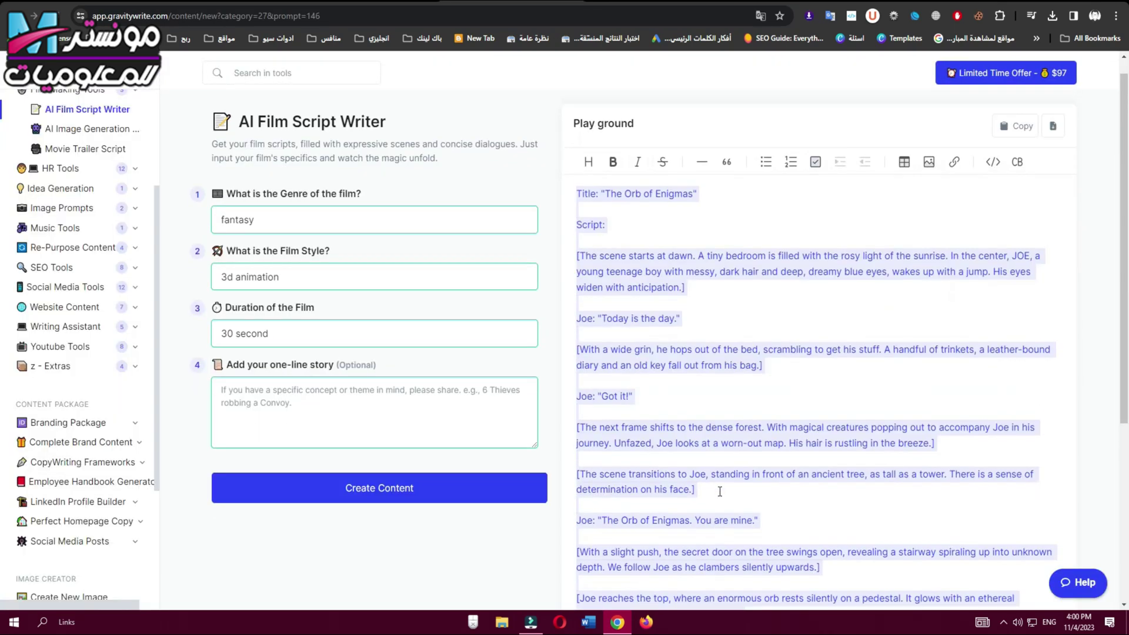
scroll(720, 491, "up", 1)
left_click(1016, 146)
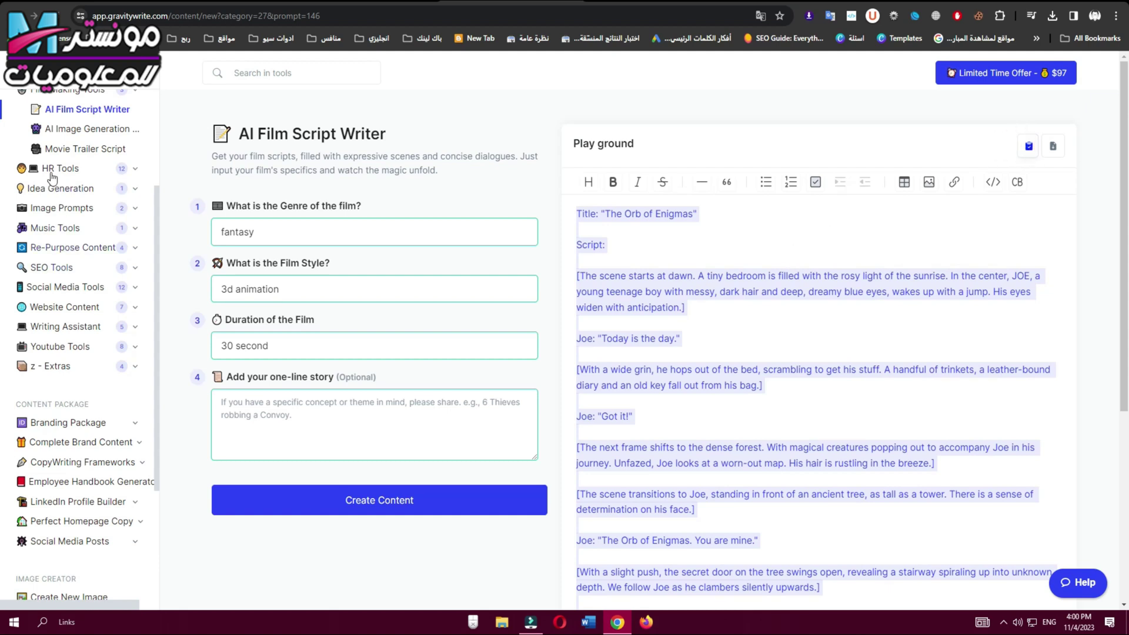
Step: Open the AI Image Generation Prompts tool and paste the copied film script as the video script
scroll(83, 288, "up", 3)
left_click(89, 391)
mouse_move(114, 313)
left_mouse_down()
mouse_move(118, 283)
mouse_move(95, 316)
mouse_move(61, 321)
mouse_move(83, 323)
mouse_move(88, 338)
mouse_move(94, 322)
left_mouse_up()
left_click(1029, 146)
left_click(287, 352)
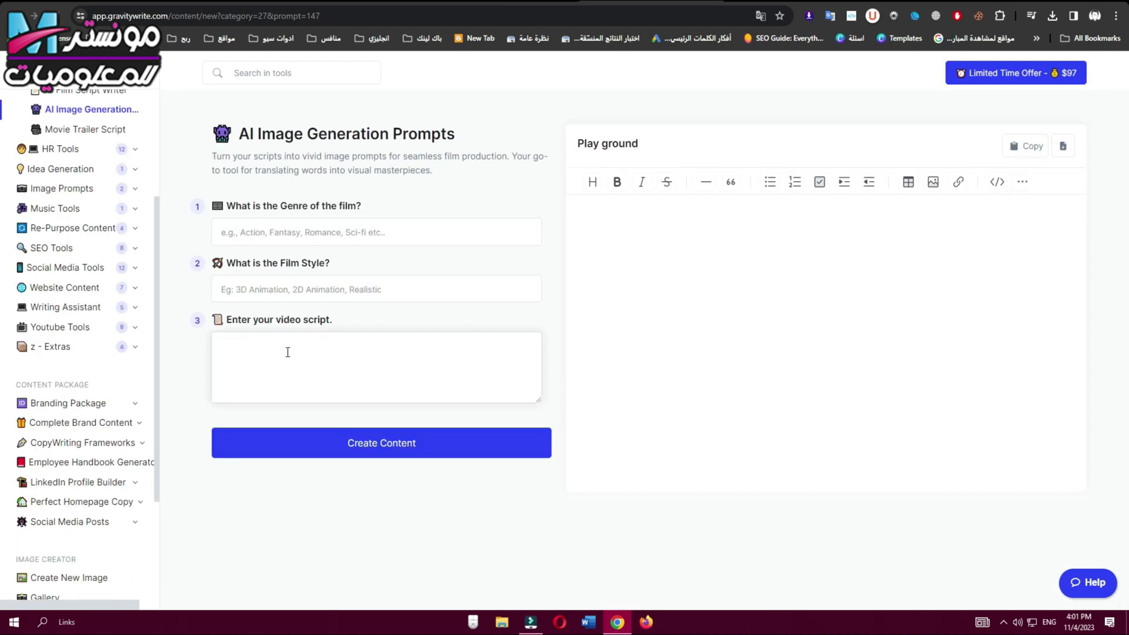
key("ctrl+v")
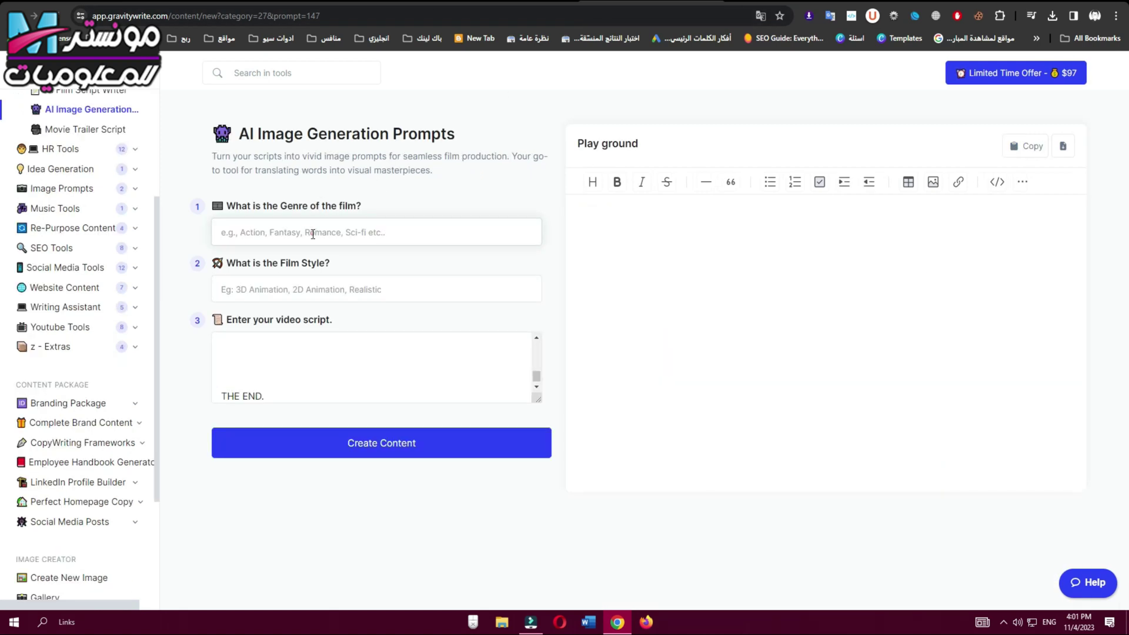
Step: Set the genre to "fantasy" and the film style to "3d animation", and generate the image prompts
left_click(312, 234)
type("fantasy")
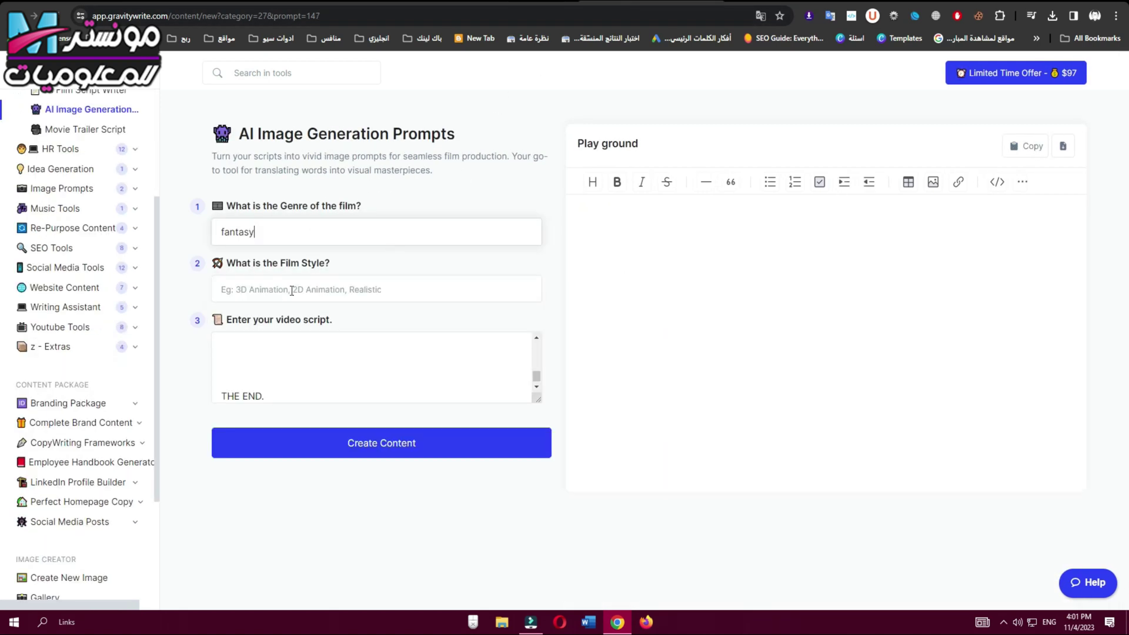
left_click(290, 288)
key("ctrl+v")
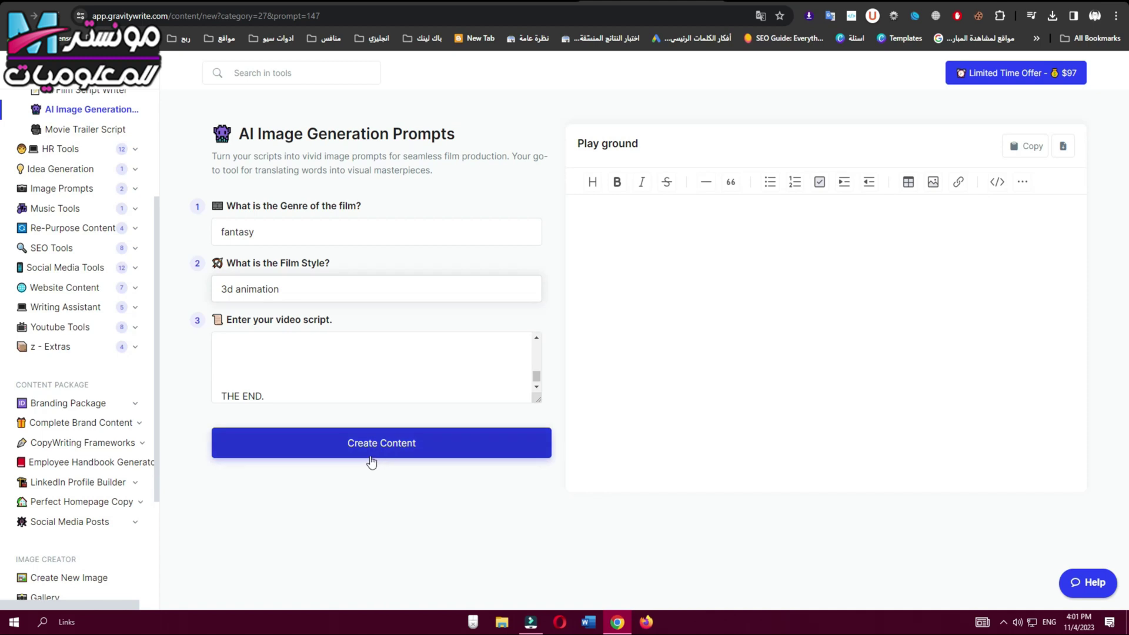
left_click(406, 450)
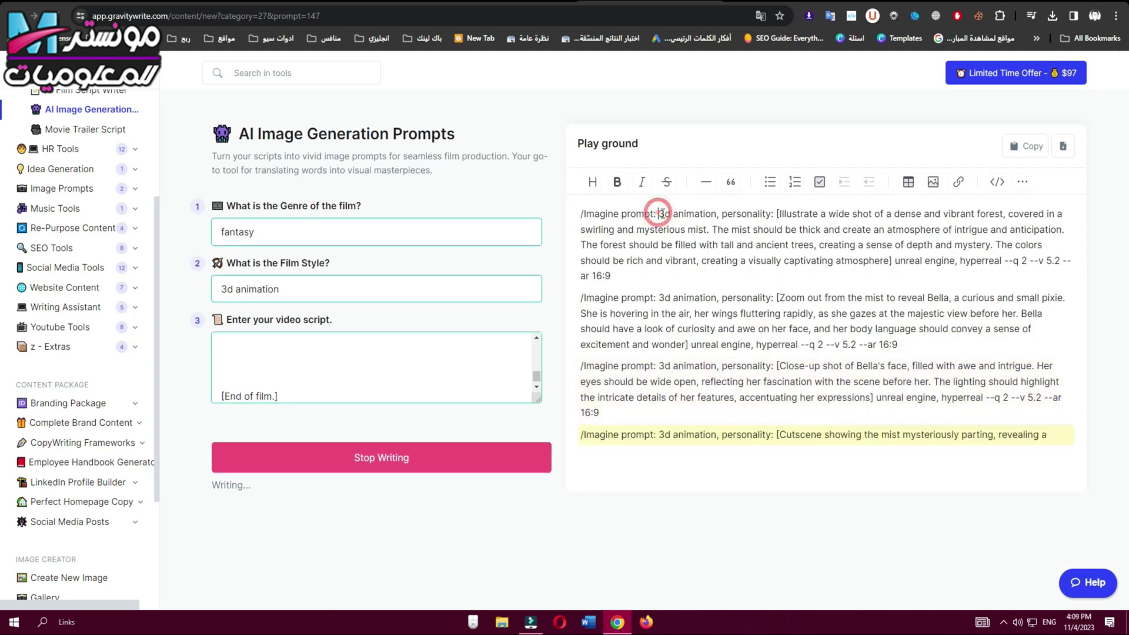
Step: Replace the Playground AI prompt with the first generated prompt, from "Illustrate a wide shot" through "16:9", and generate the images
left_click_drag(776, 214, 615, 276)
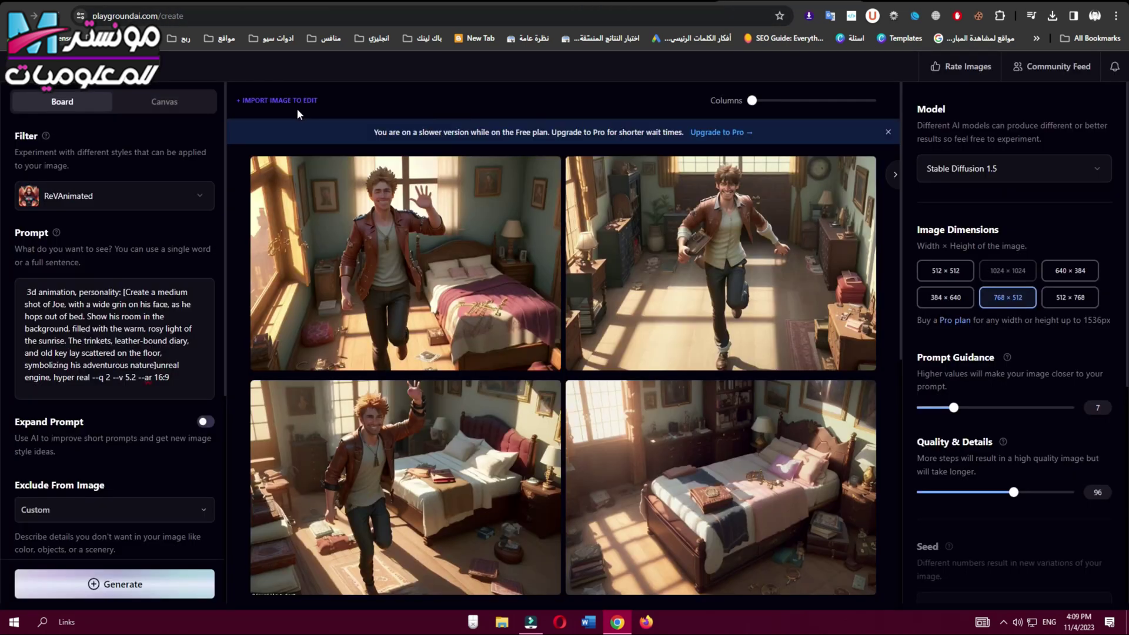
key("ctrl+a")
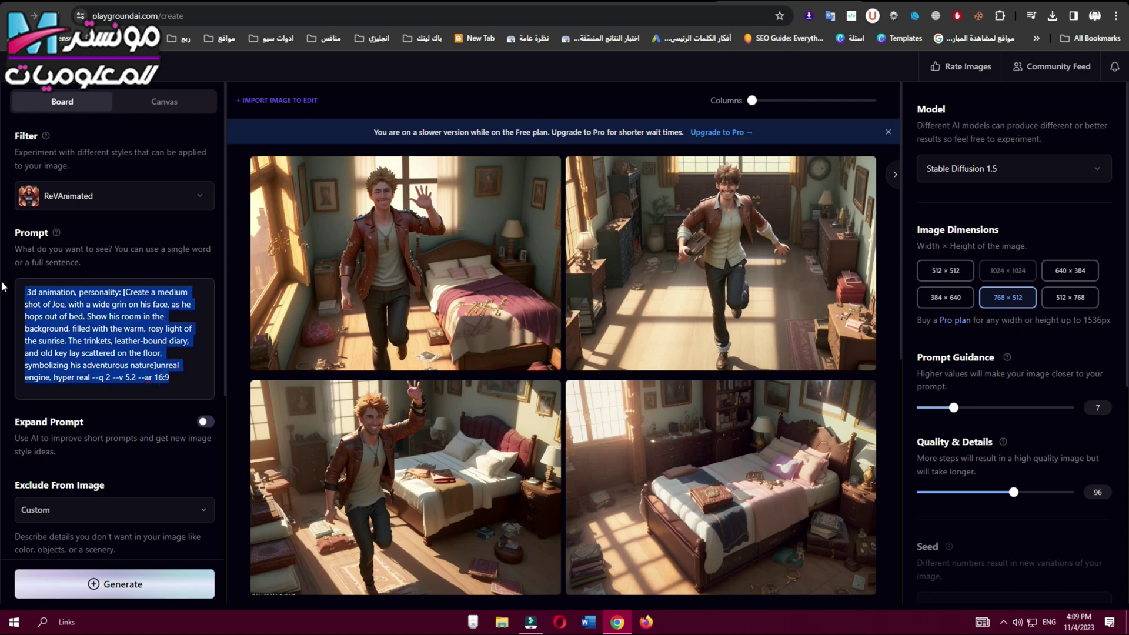
key("ctrl+v")
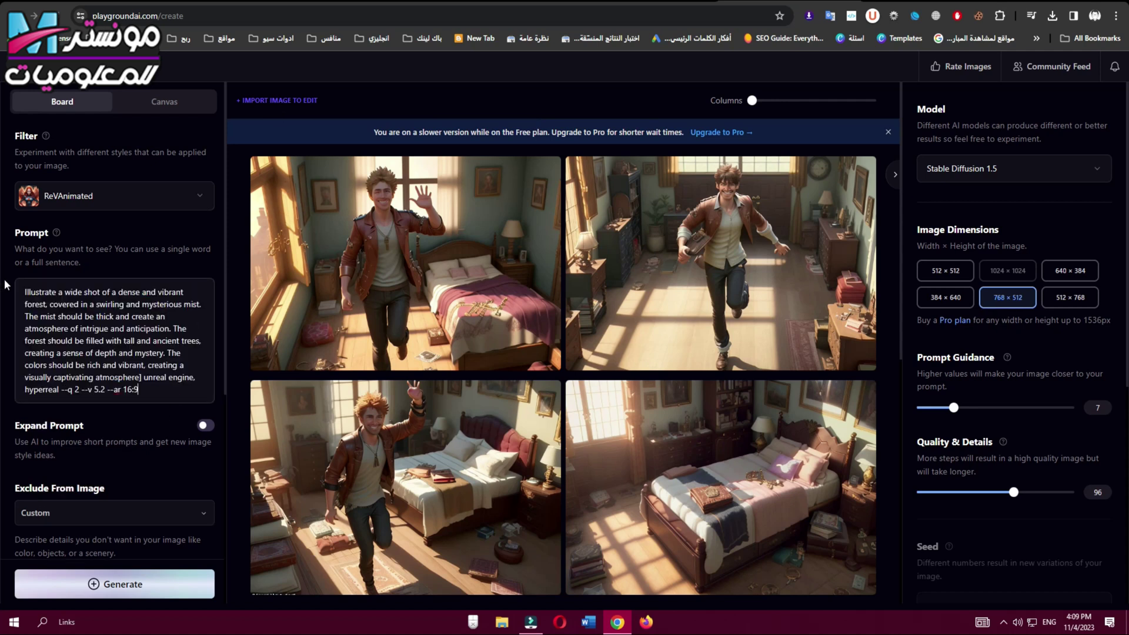
left_click(121, 588)
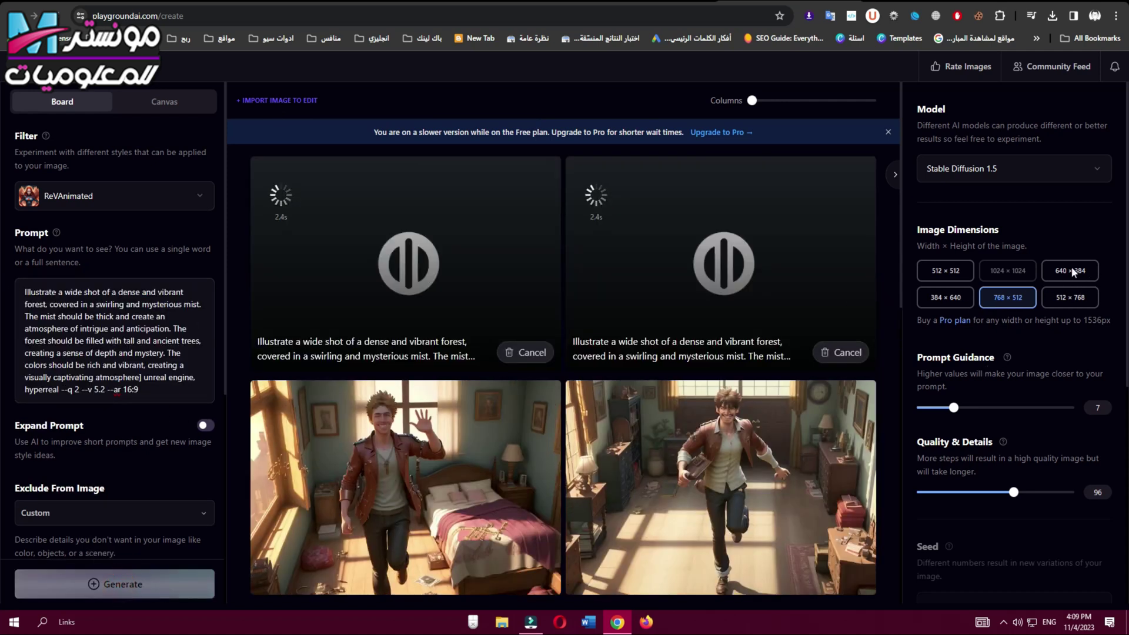
Step: Examine the generation settings down to the number of images
scroll(974, 393, "down", 2)
scroll(960, 394, "down", 4)
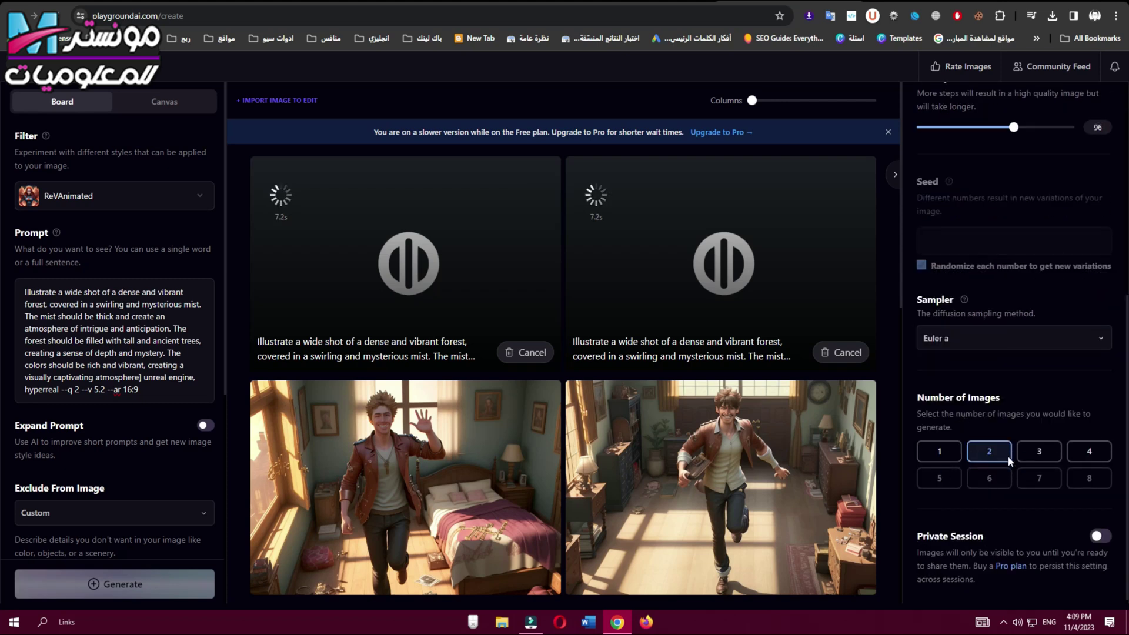
mouse_move(990, 481)
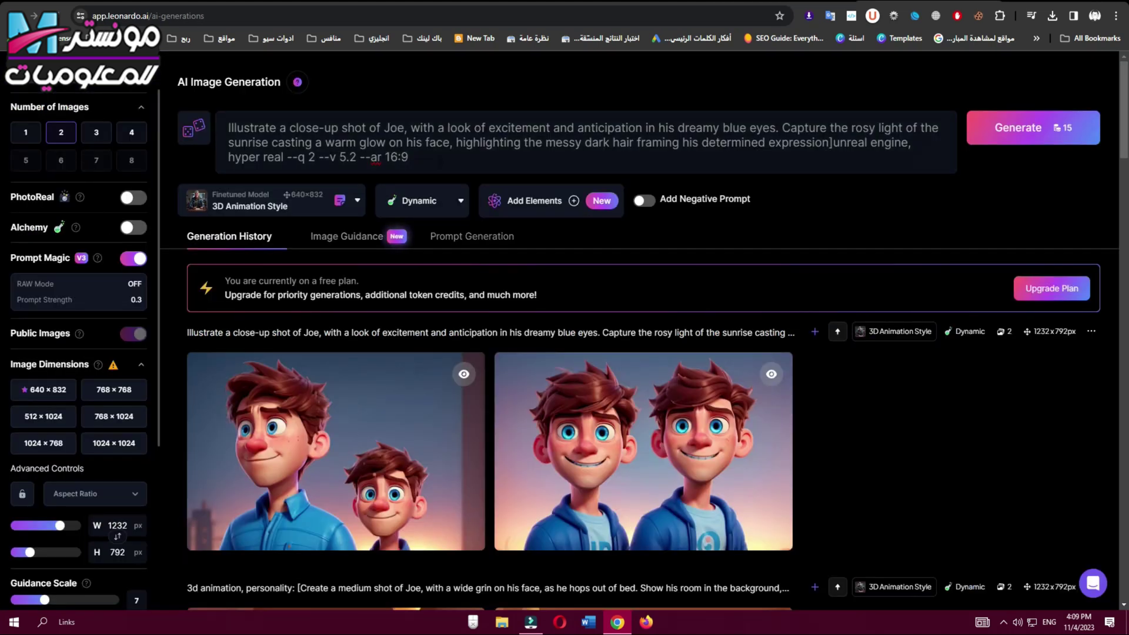
Step: Switch to Leonardo AI and replace its image generation prompt with the copied forest prompt
left_click_drag(347, 157, 424, 161)
key("ctrl+a")
key("ctrl+v")
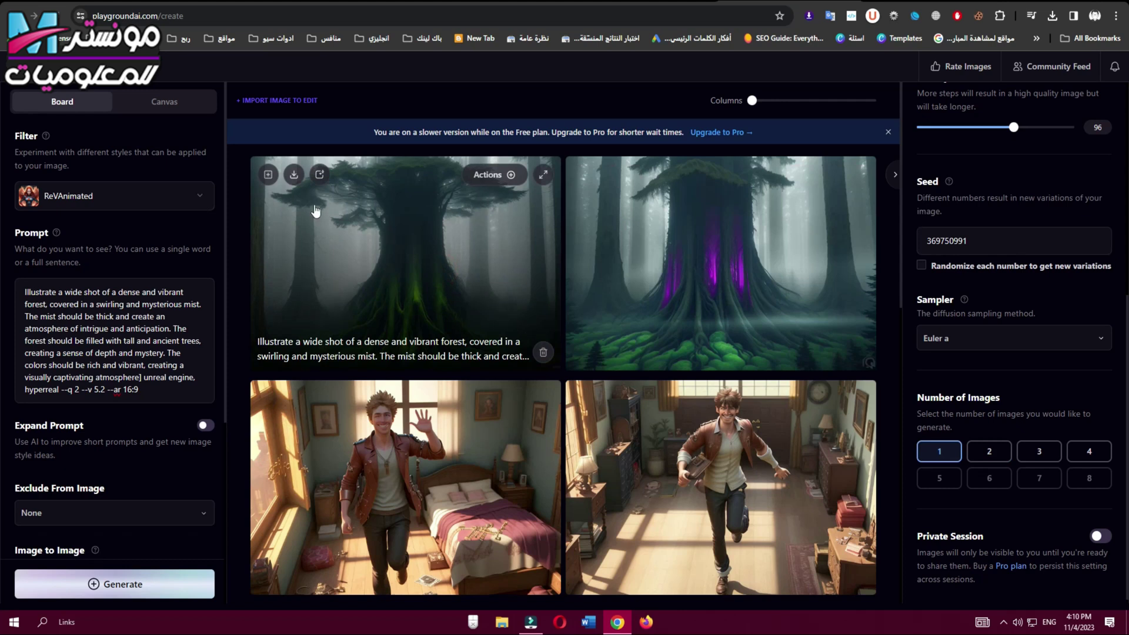
Step: Download the generated forest image with the purple-lit tree from Playground AI
left_click(609, 176)
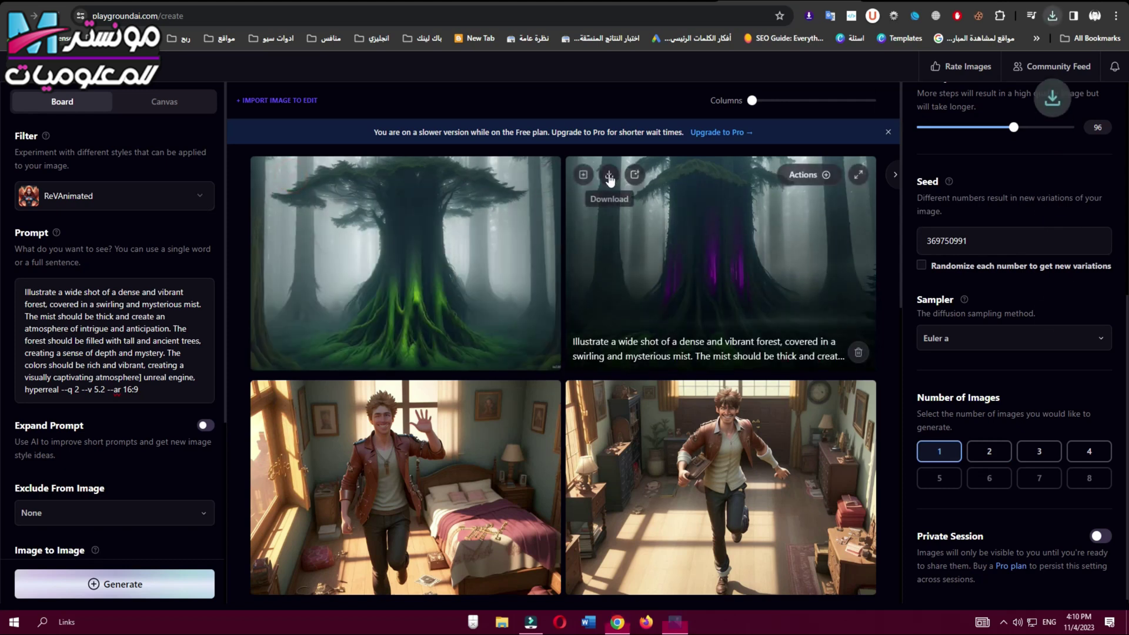
Step: Switch to GravityWrite and select the second image prompt, from "Zoom out from the mist" through "16:9"
key("ctrl+Tab")
left_click_drag(774, 277, 900, 326)
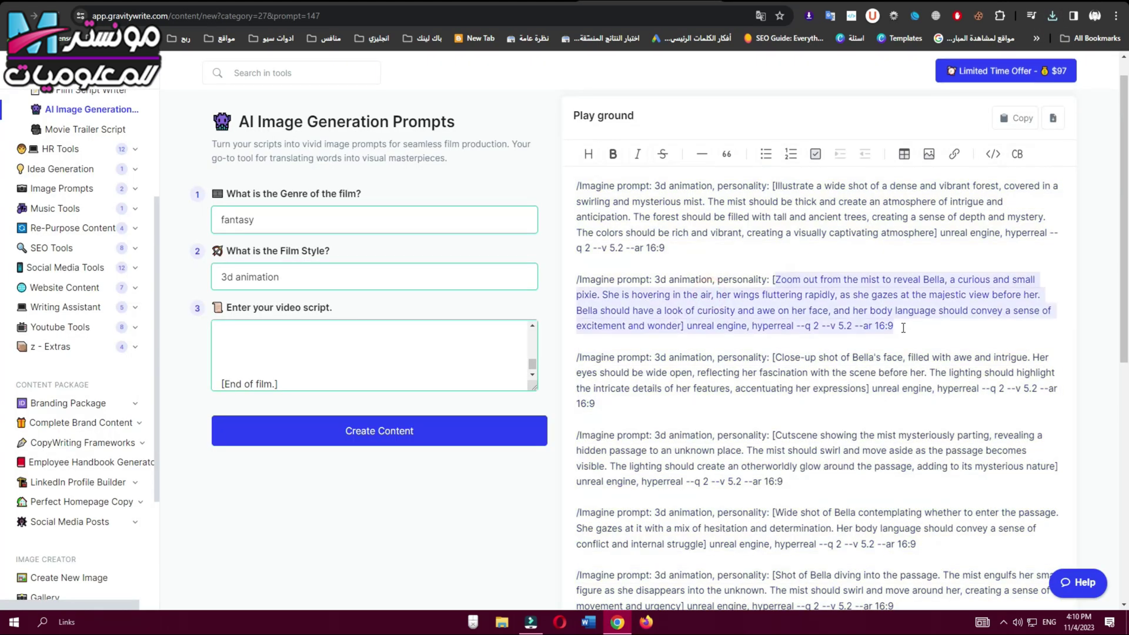
Step: Return to Leonardo AI and view the second generated forest image enlarged, closing the preview when done
key("ctrl+shift+Tab")
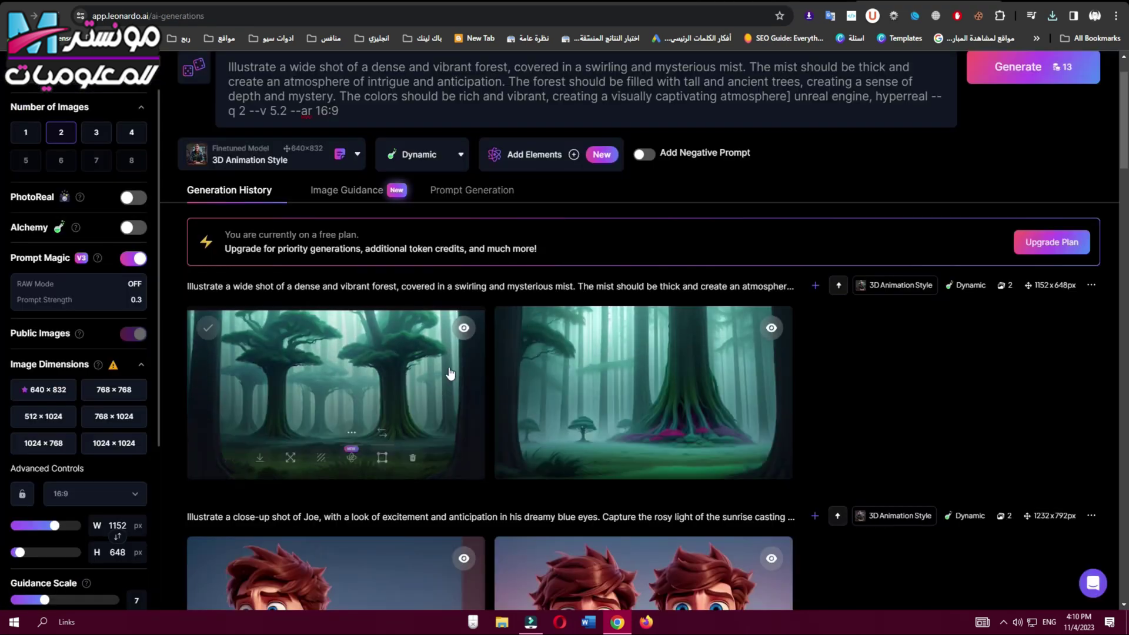
left_click(597, 376)
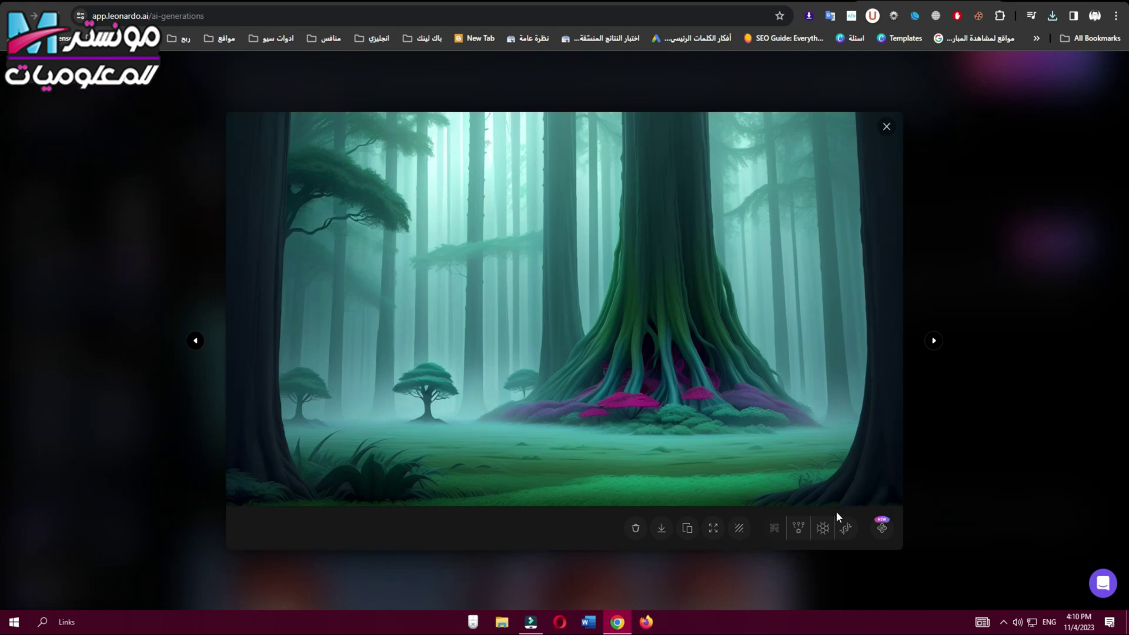
left_click(885, 126)
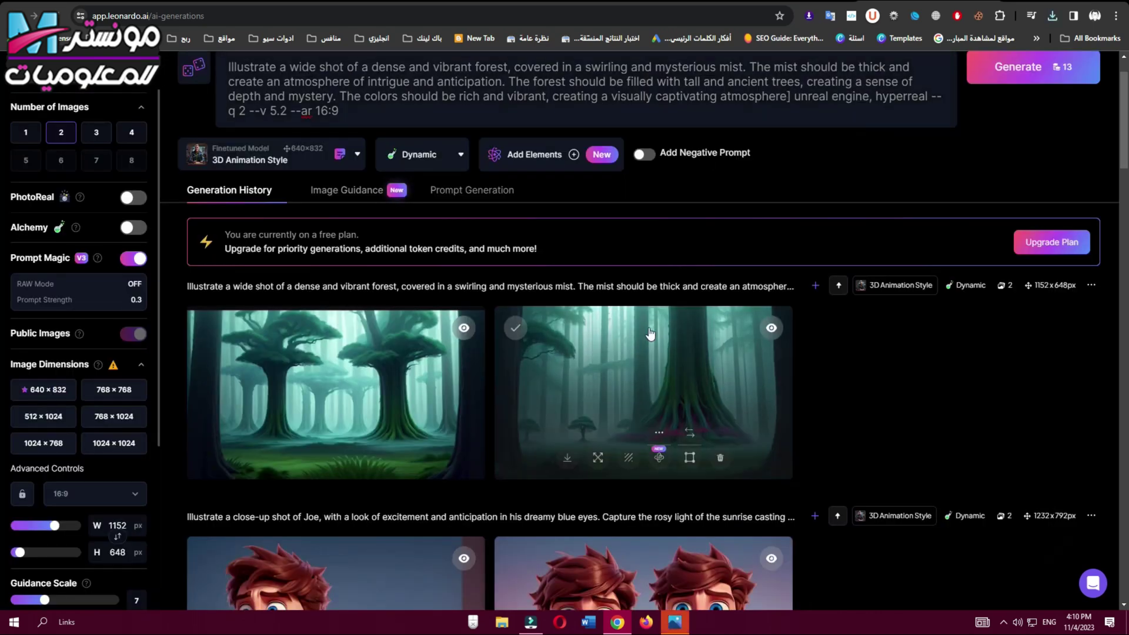
scroll(741, 192, "up", 1)
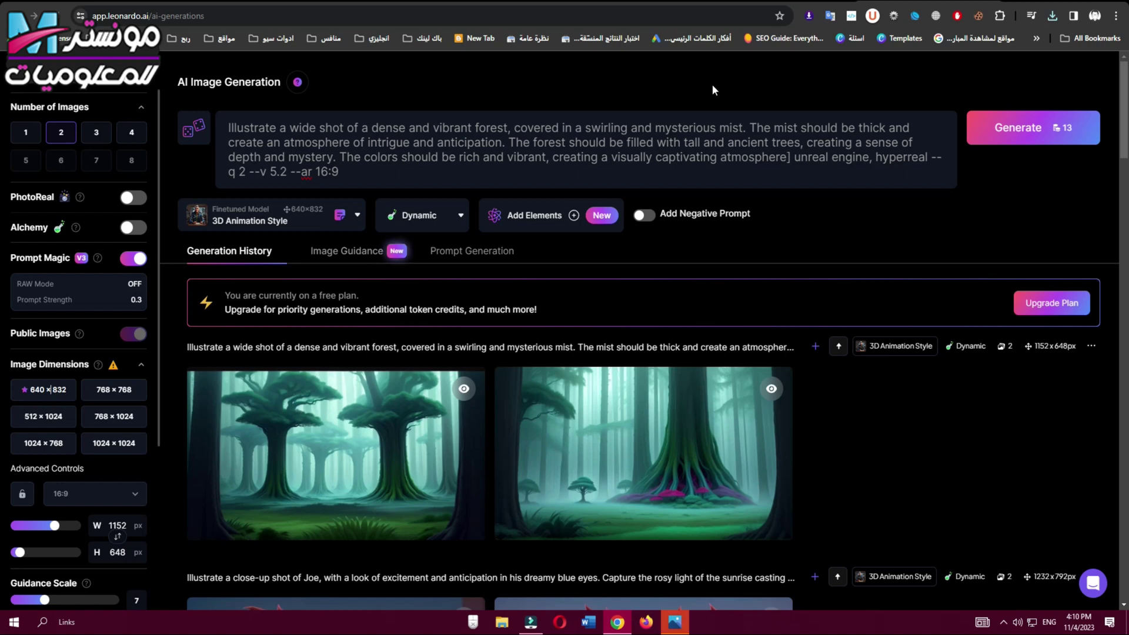
Step: Open the Runway website and log in with the saved account credentials, refreshing the login page if it crashes
left_click(774, 2)
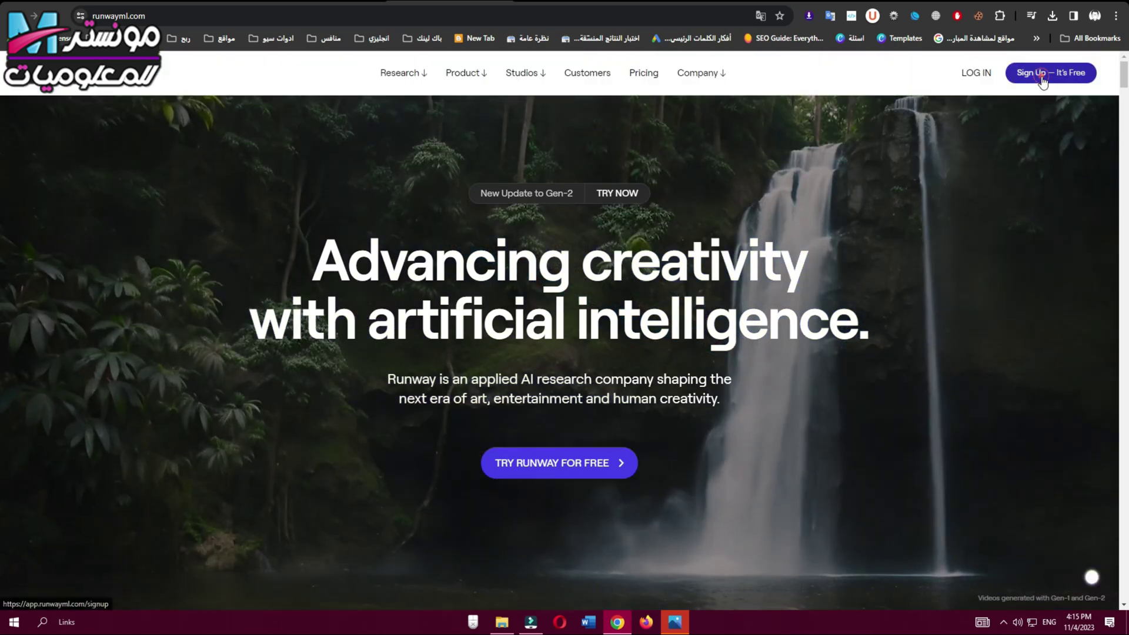
left_click(1042, 80)
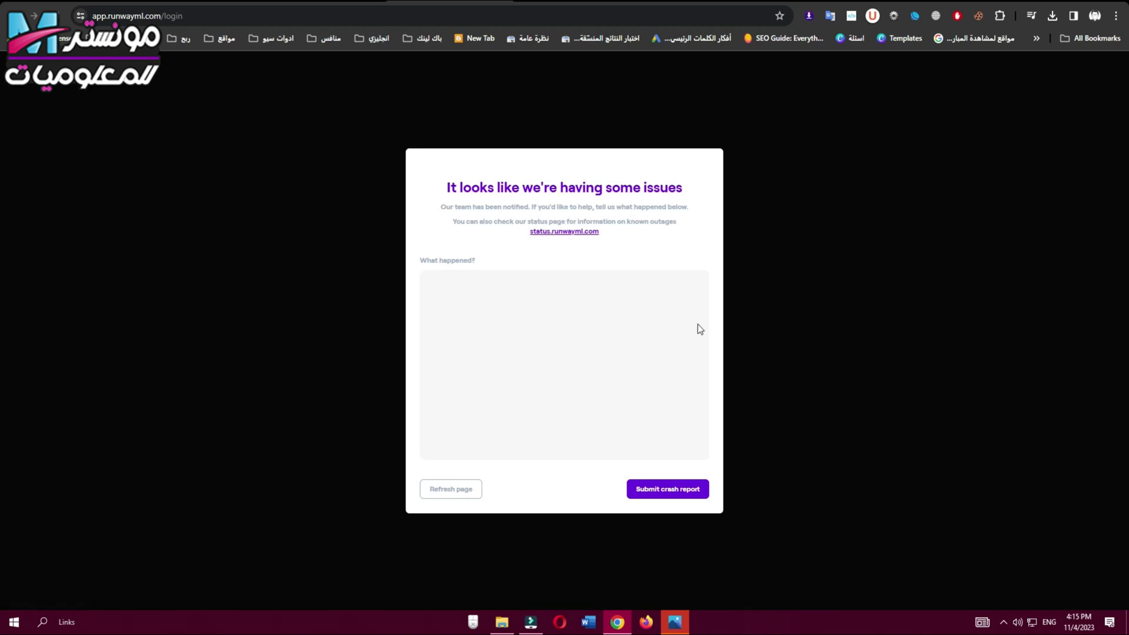
left_click(452, 494)
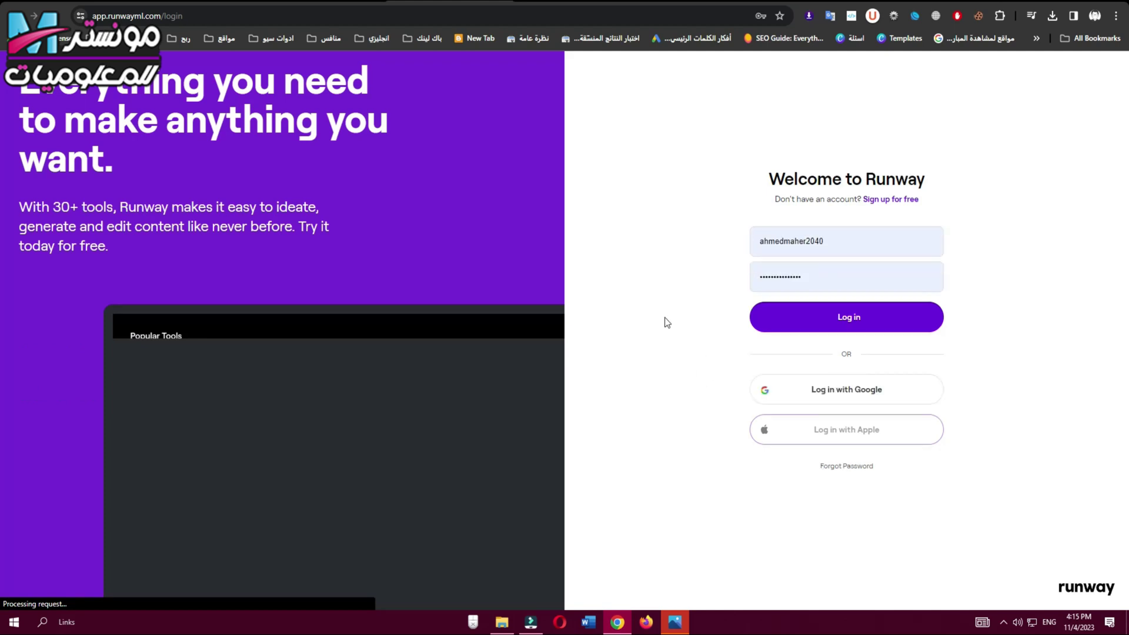
left_click(765, 318)
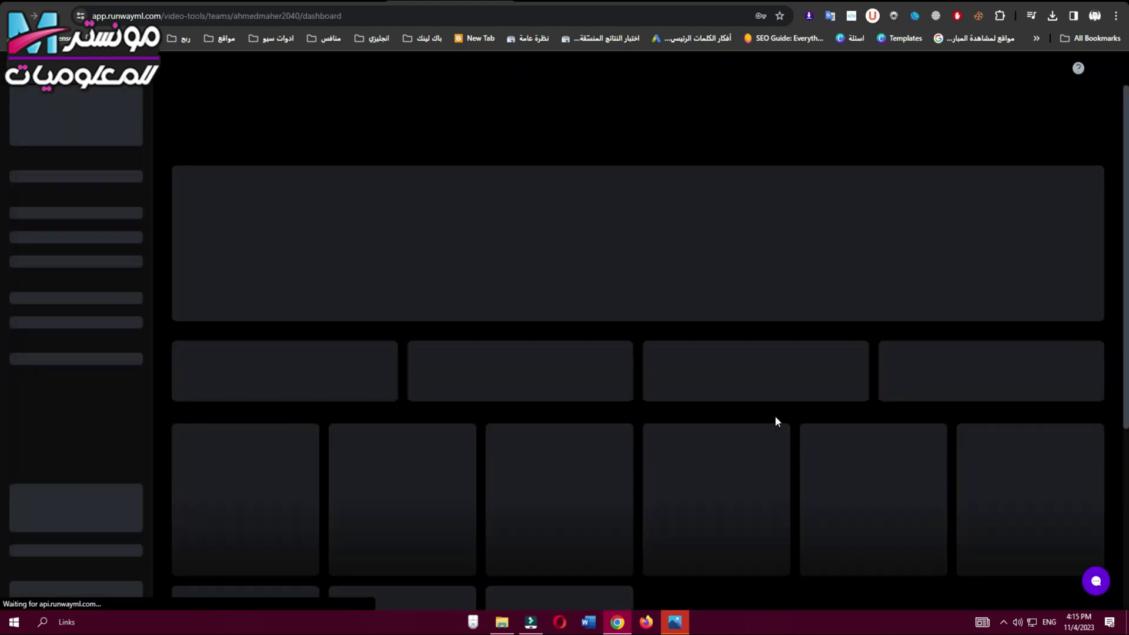
Step: Open Runway's Gen-2 Text/Image to Video tool in image mode
scroll(718, 453, "down", 1)
scroll(718, 453, "down", 2)
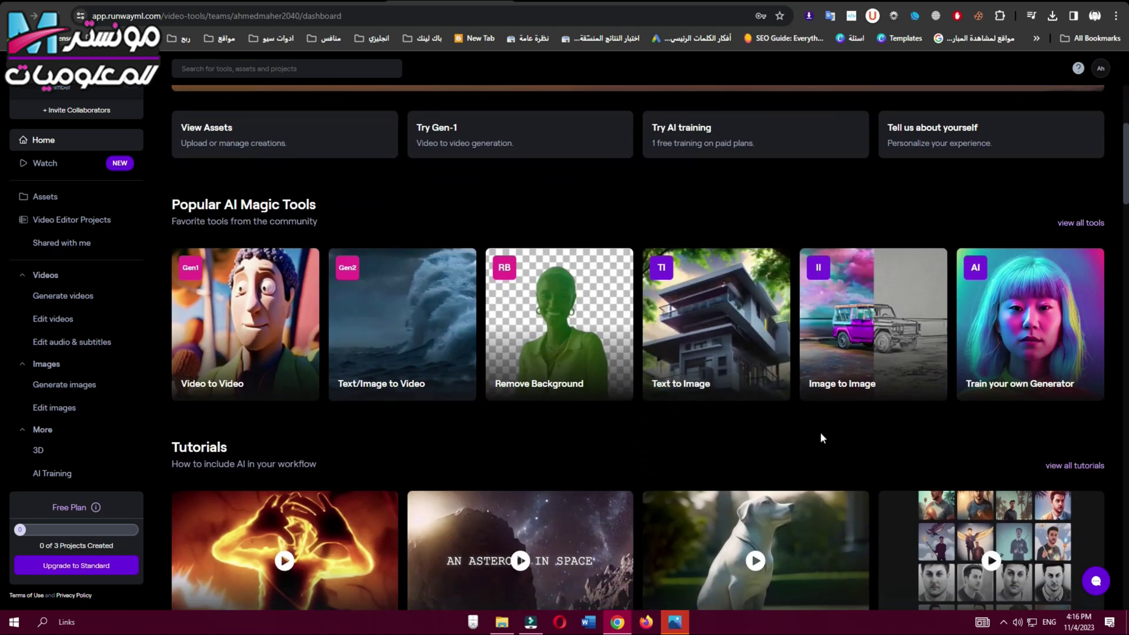
left_click(402, 367)
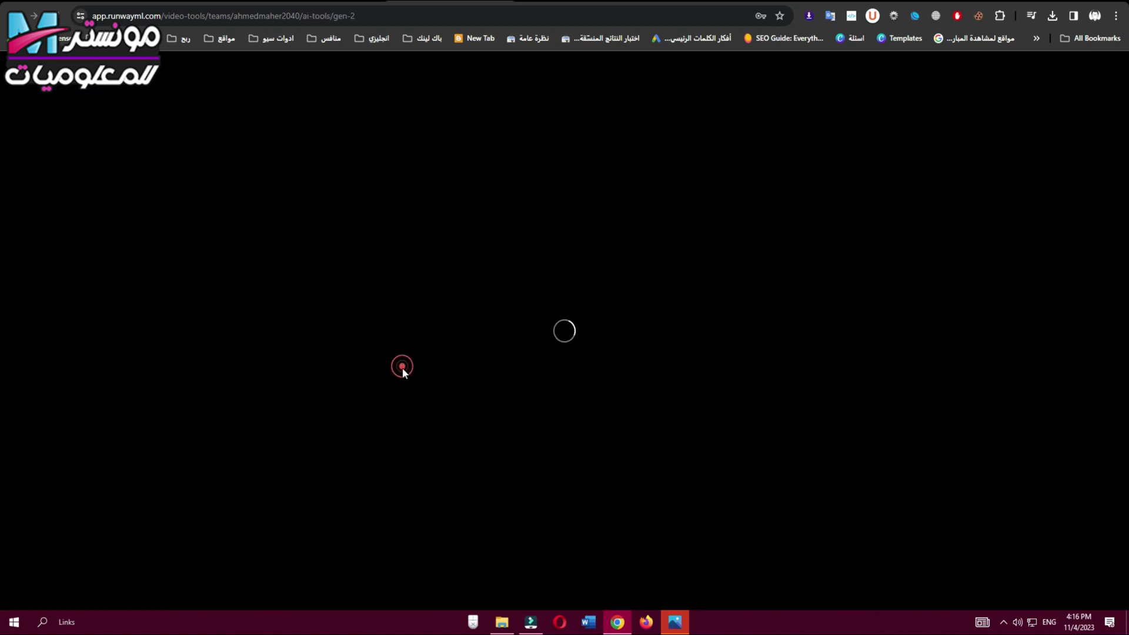
left_click(603, 488)
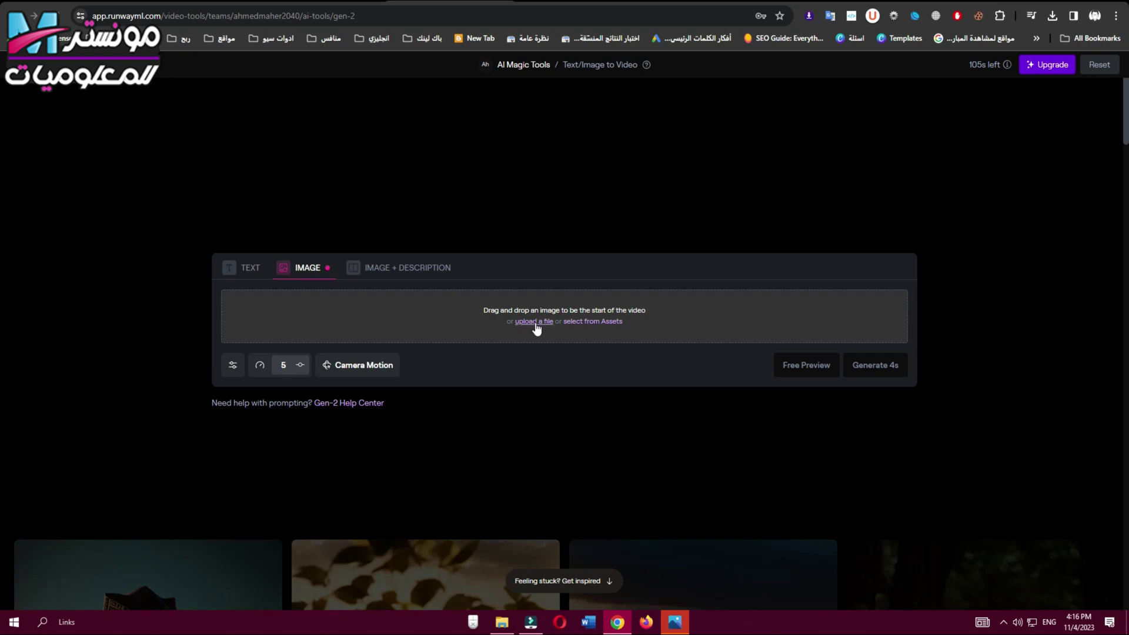
Step: Upload the downloaded misty forest image, generate a 4-second video from it and play the result
left_click(537, 322)
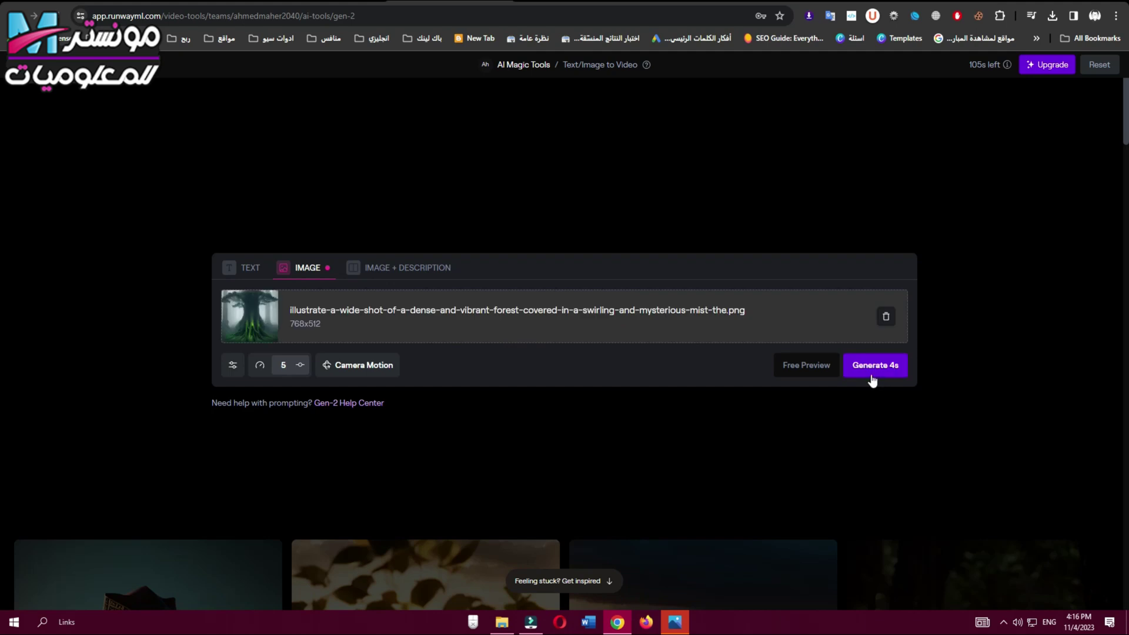
left_click(876, 365)
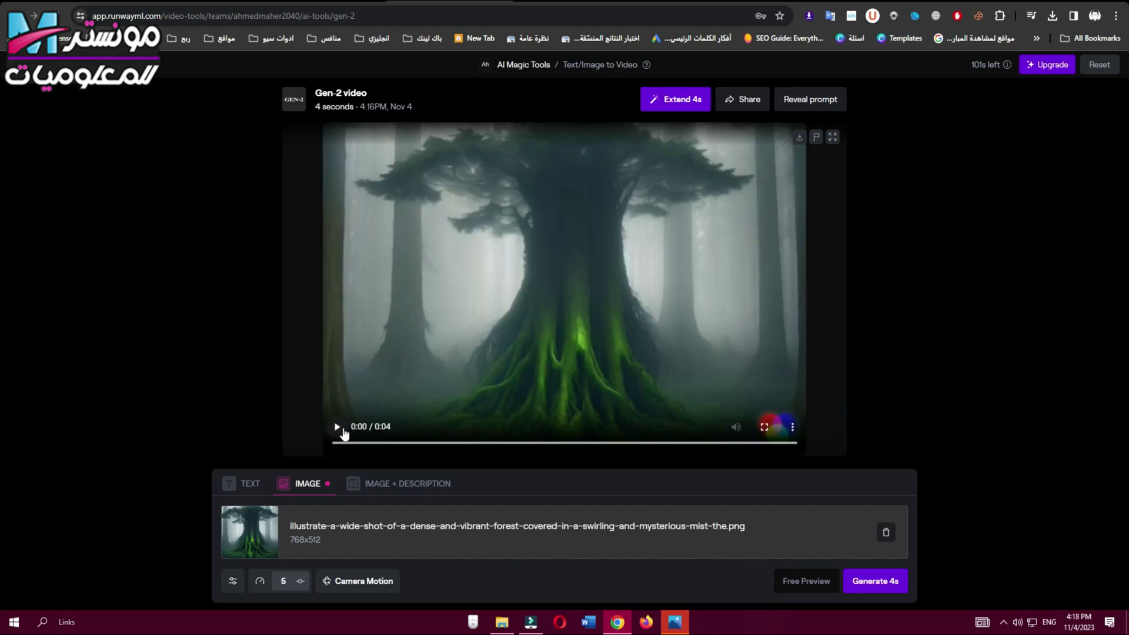
left_click(339, 427)
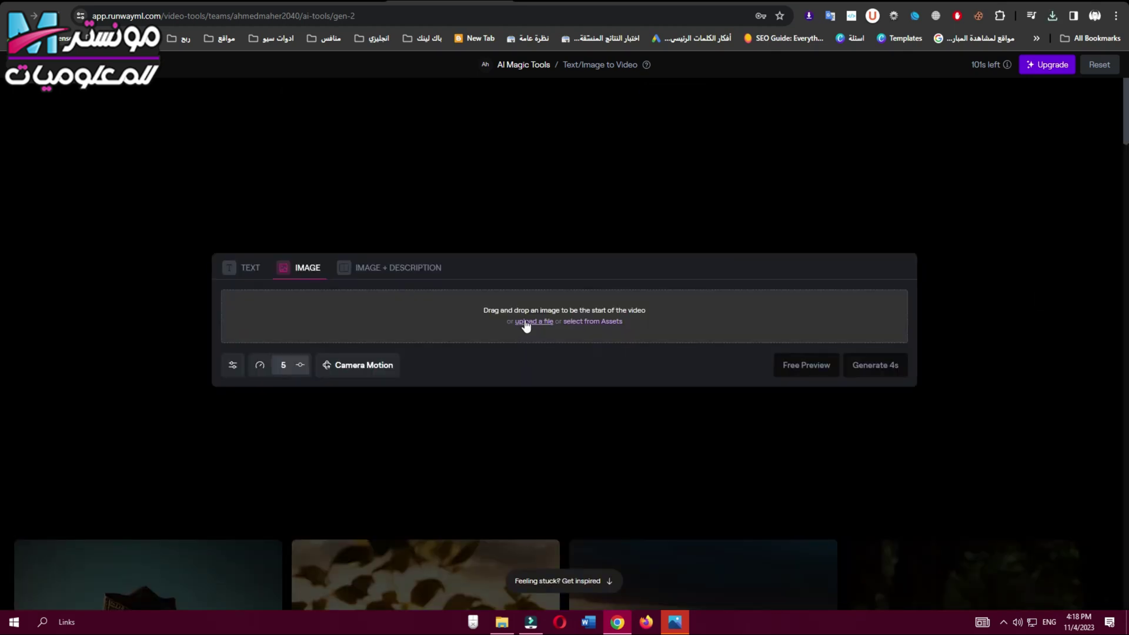
Step: Upload the wide shot of Bella as the start image for another video and leave the sfsf image folder
left_click(525, 321)
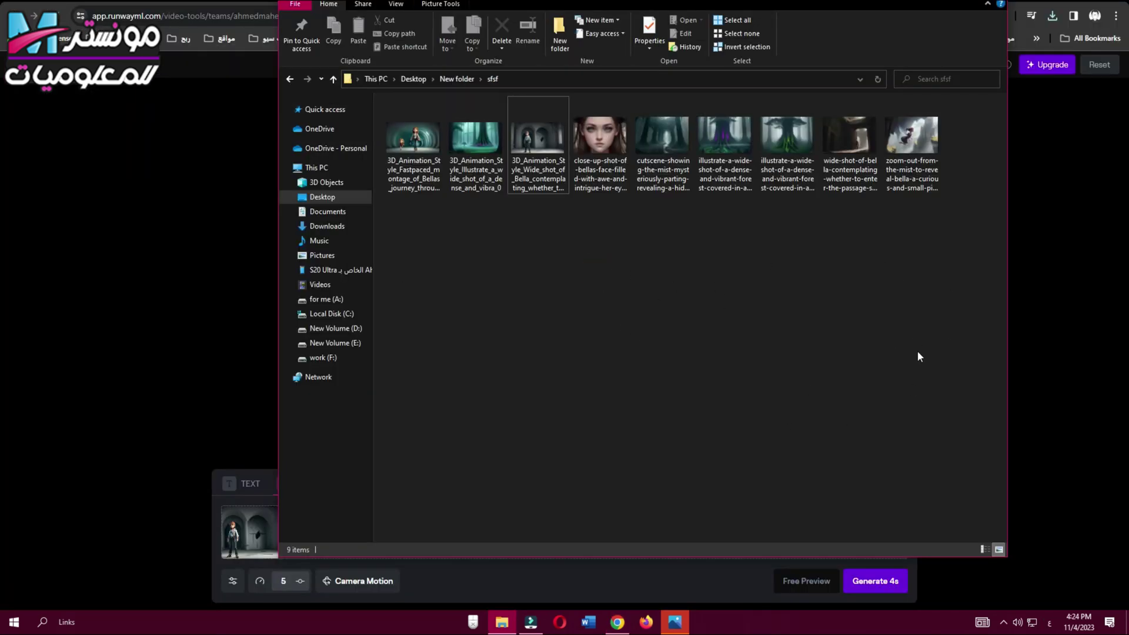
left_click(1030, 316)
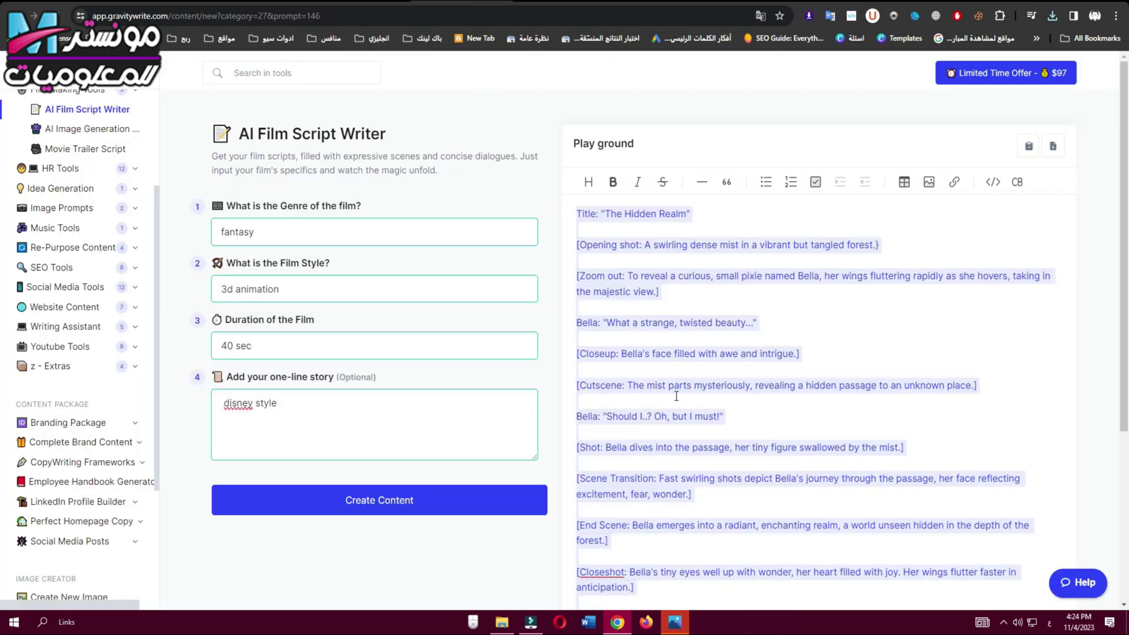
Step: Review the full "The Hidden Realm" film script in GravityWrite and copy it
scroll(676, 397, "down", 5)
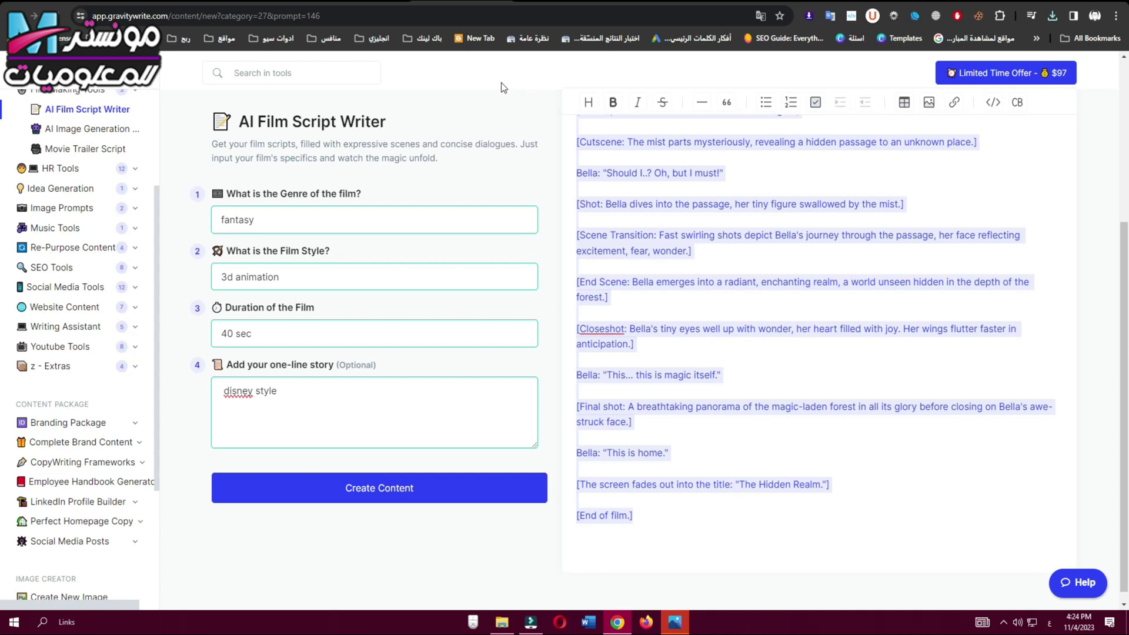
scroll(666, 239, "up", 5)
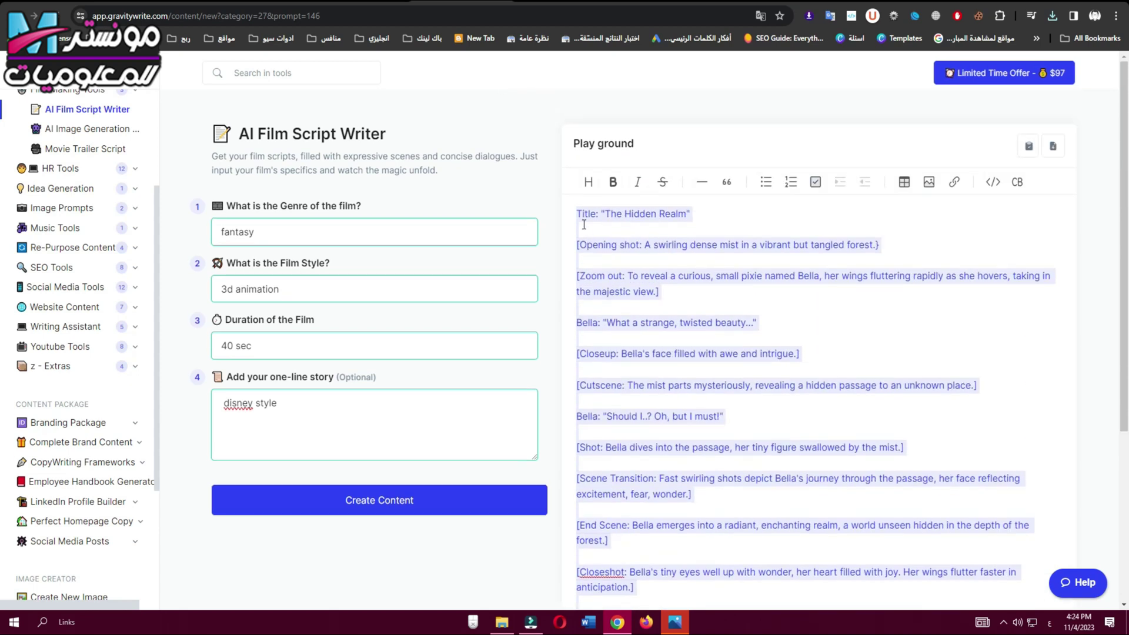
left_click(1029, 146)
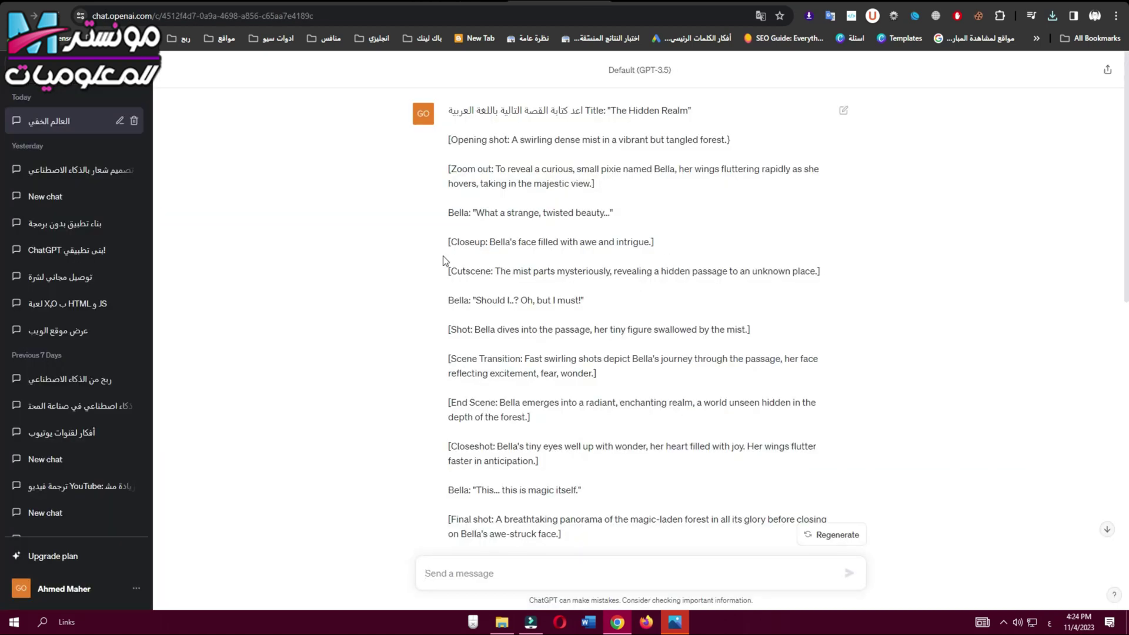
Step: Examine the ChatGPT request to rewrite "The Hidden Realm" in Arabic and the Arabic story in the reply
key("ctrl+shift+s")
left_click_drag(508, 106, 359, 114)
left_click(474, 127)
left_click_drag(507, 109, 627, 453)
scroll(625, 449, "down", 7)
scroll(626, 447, "down", 3)
scroll(529, 294, "up", 5)
left_click_drag(400, 197, 728, 494)
left_click(601, 384)
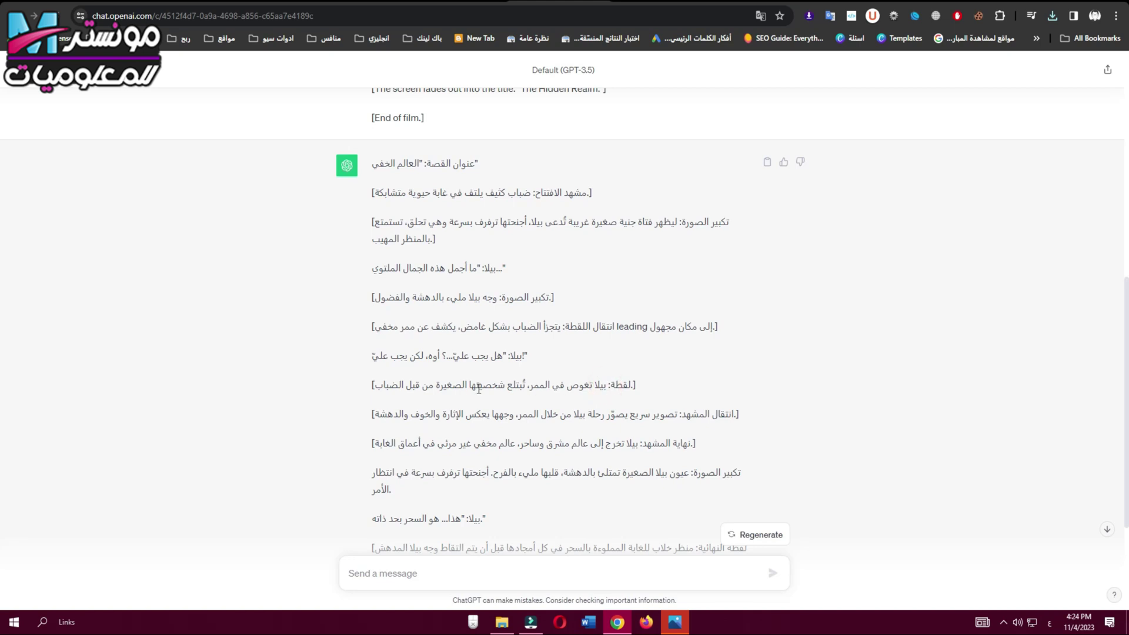
Step: Copy Bella's first two dialogue lines from the Arabic story in ChatGPT
left_click_drag(742, 416, 373, 461)
scroll(513, 456, "down", 1)
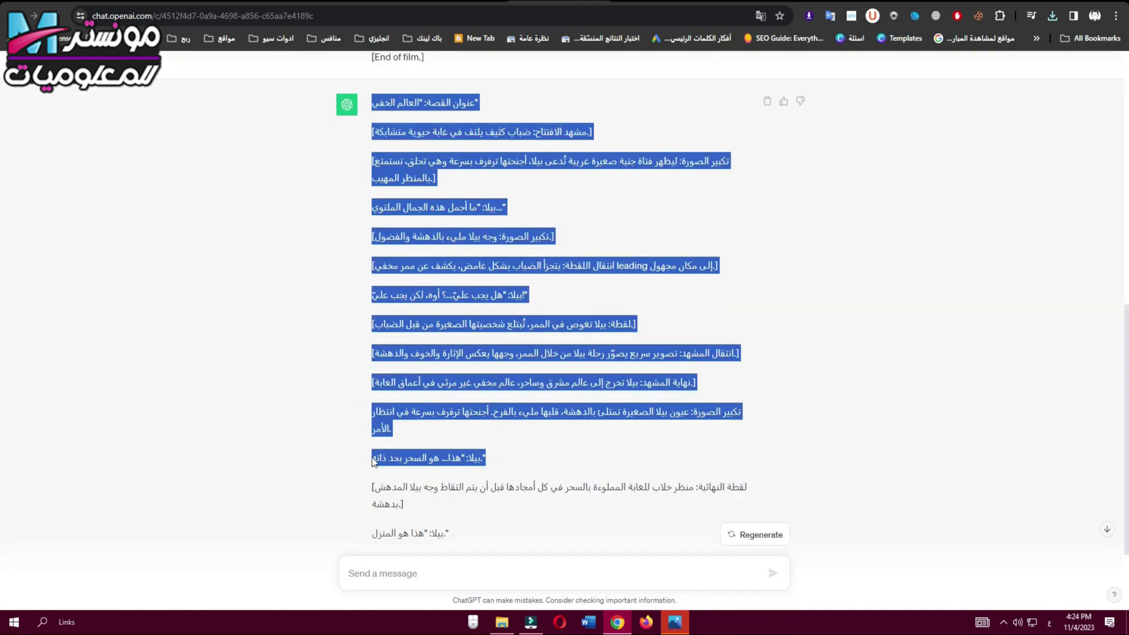
triple_click(373, 462)
triple_click(484, 297)
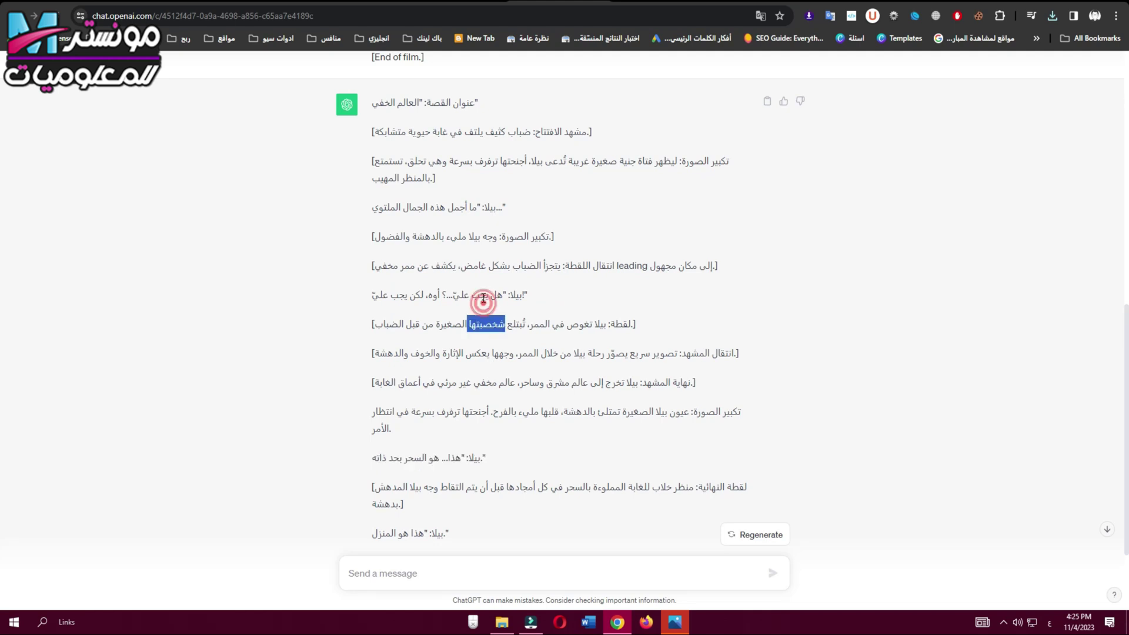
triple_click(434, 203)
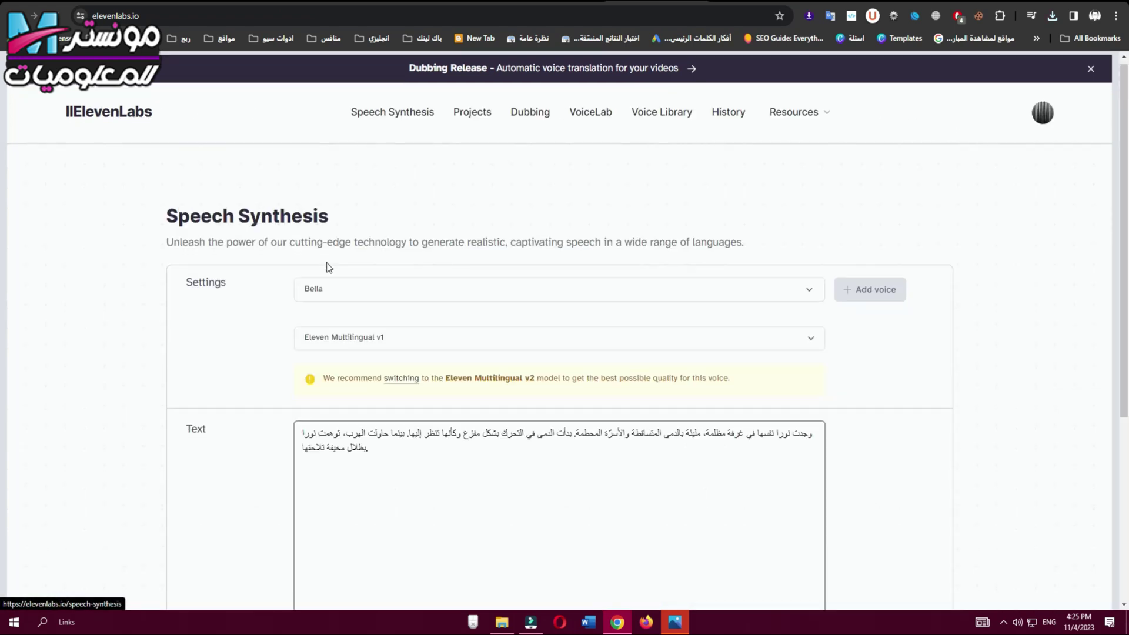
Step: Replace the ElevenLabs speech synthesis text with Bella's two Arabic dialogue lines
scroll(559, 294, "down", 3)
left_click(308, 277)
left_click(368, 279)
key("ctrl+a")
key("BackSpace")
left_click(476, 317)
key("ctrl+v")
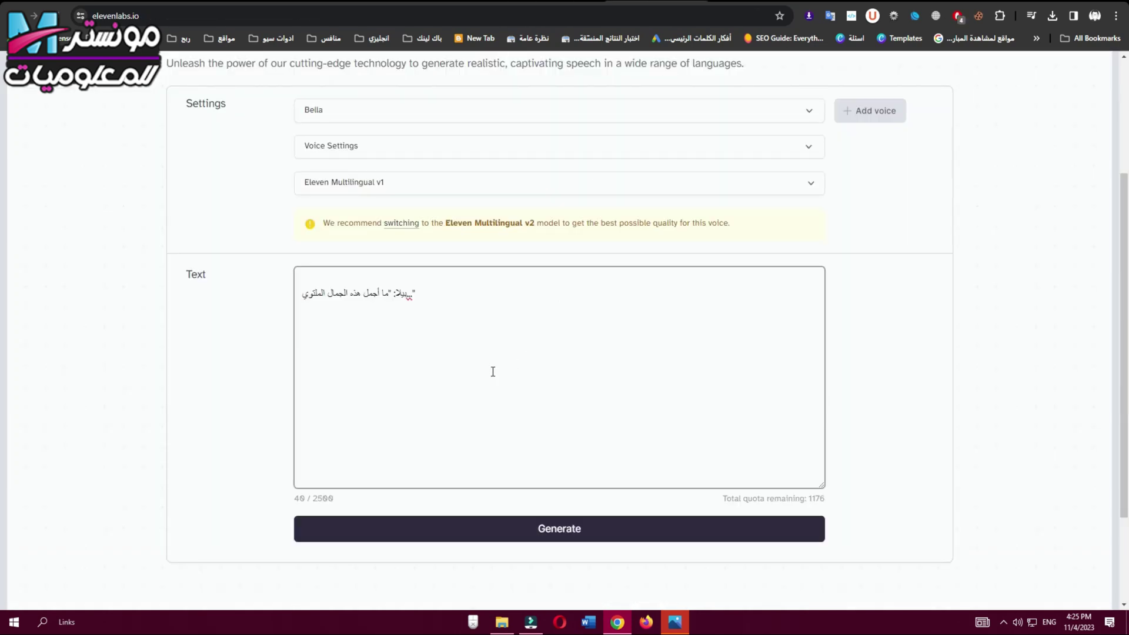
key("ctrl+v")
Step: Preview the Bella voice among the recently used voices for the speech
left_click(367, 109)
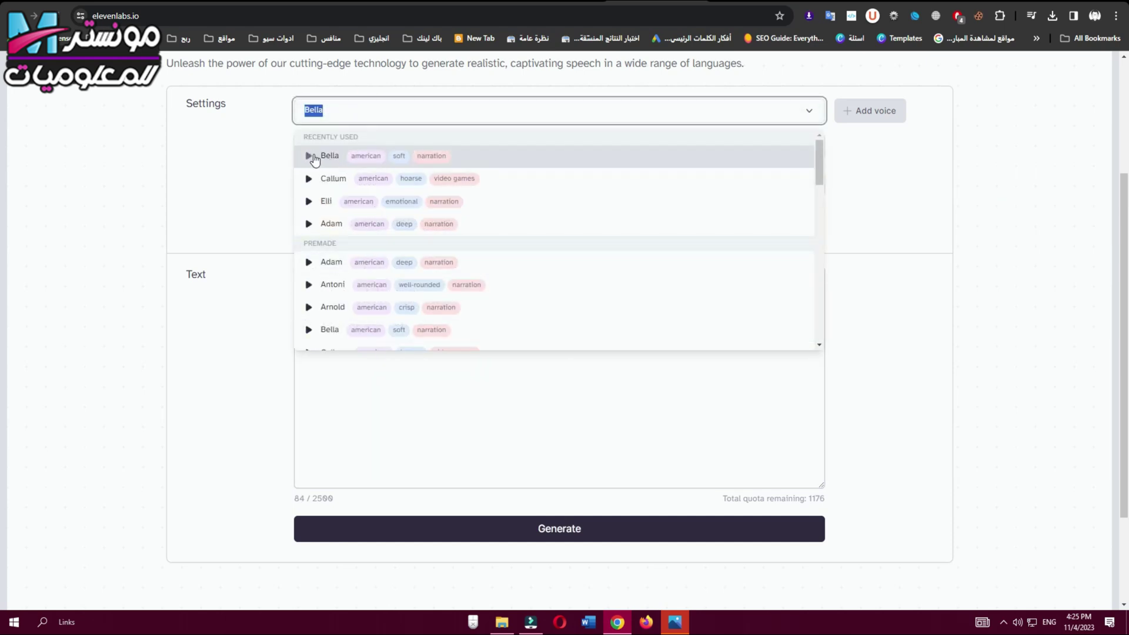
left_click(315, 157)
scroll(579, 308, "down", 2)
scroll(407, 216, "up", 1)
Step: Generate the speech from Bella's two Arabic lines and download the audio
left_click(398, 232)
triple_click(400, 232)
left_click(476, 308)
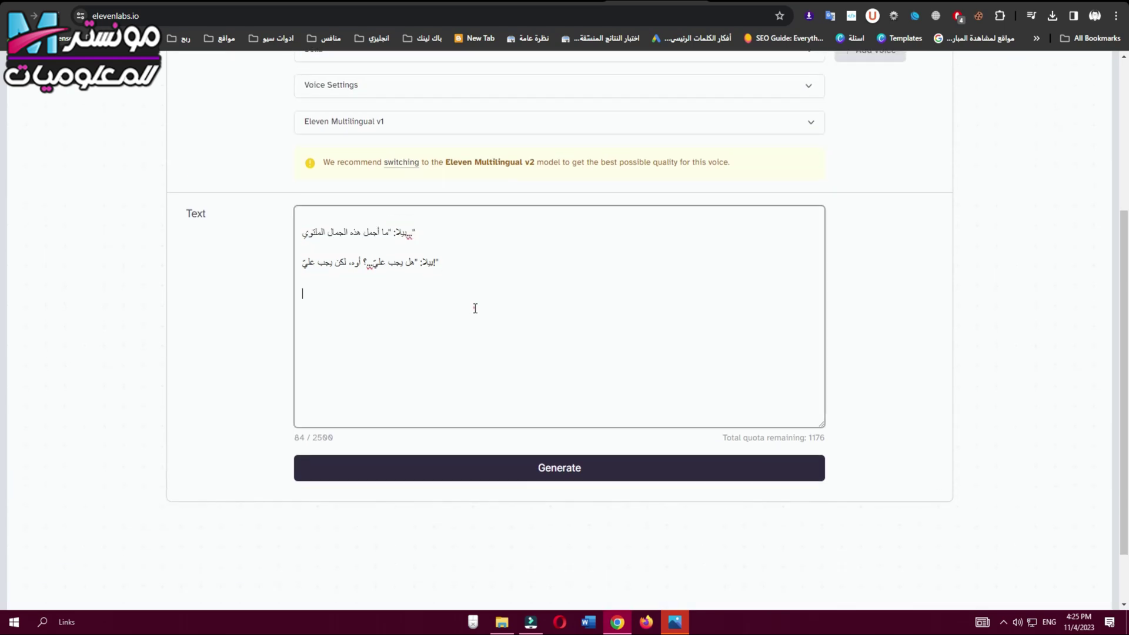
left_click(556, 481)
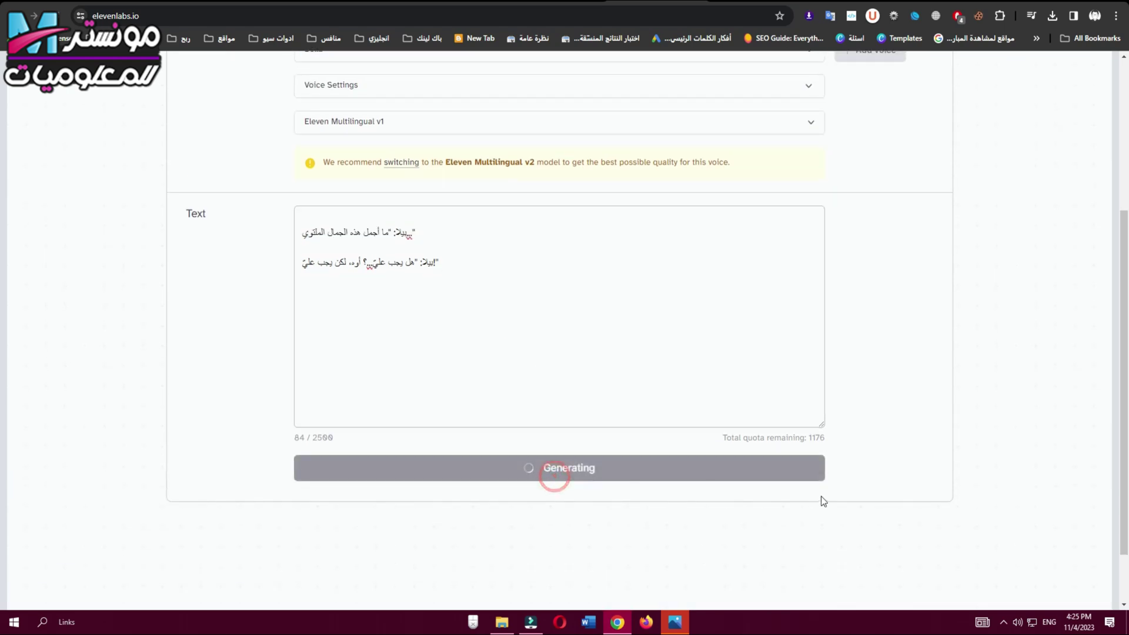
left_click(1068, 587)
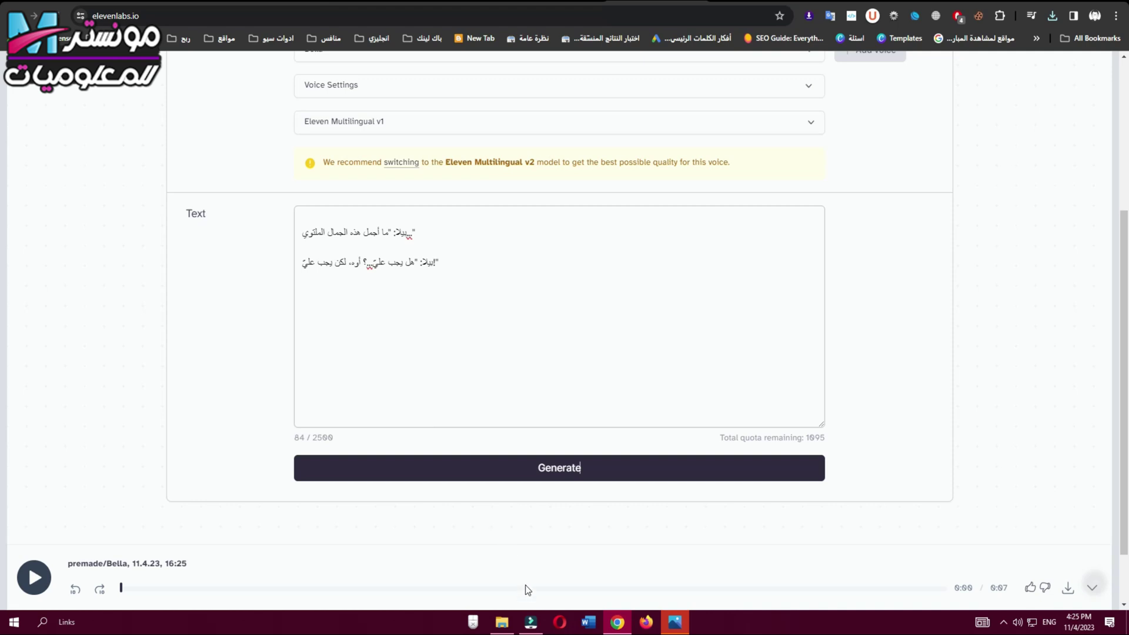
Step: Switch to the Filmora desktop editor to view its empty project, and return to the browser
left_click(530, 621)
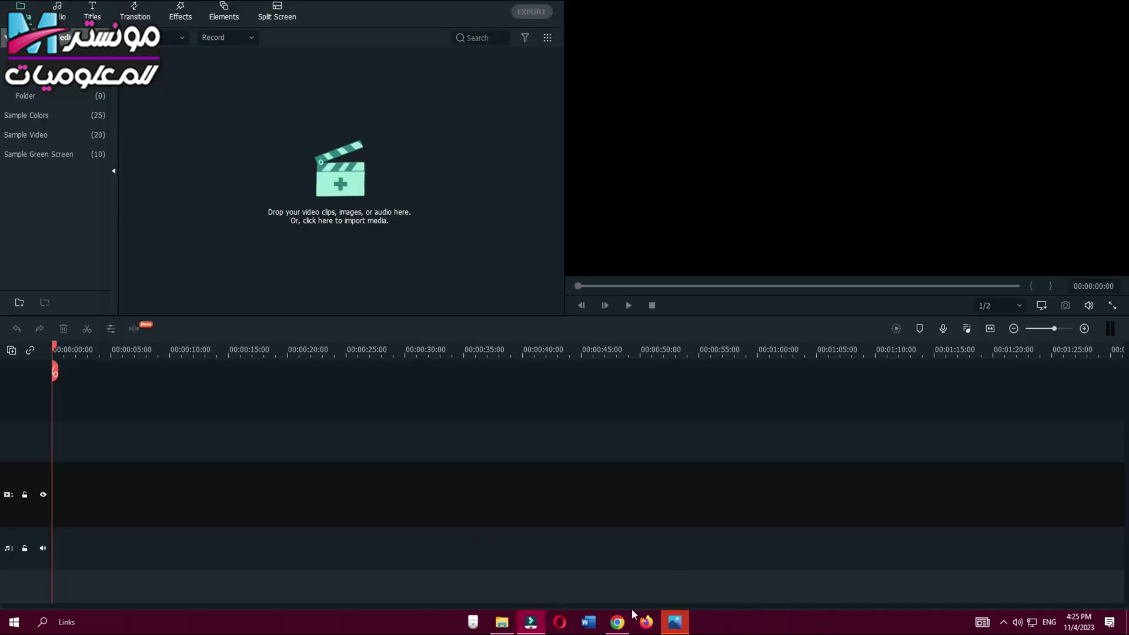
left_click(624, 618)
Step: Sign in to Clipchamp, dismiss the email sign-up offer and start a new video from scratch
left_click(700, 3)
left_click(735, 3)
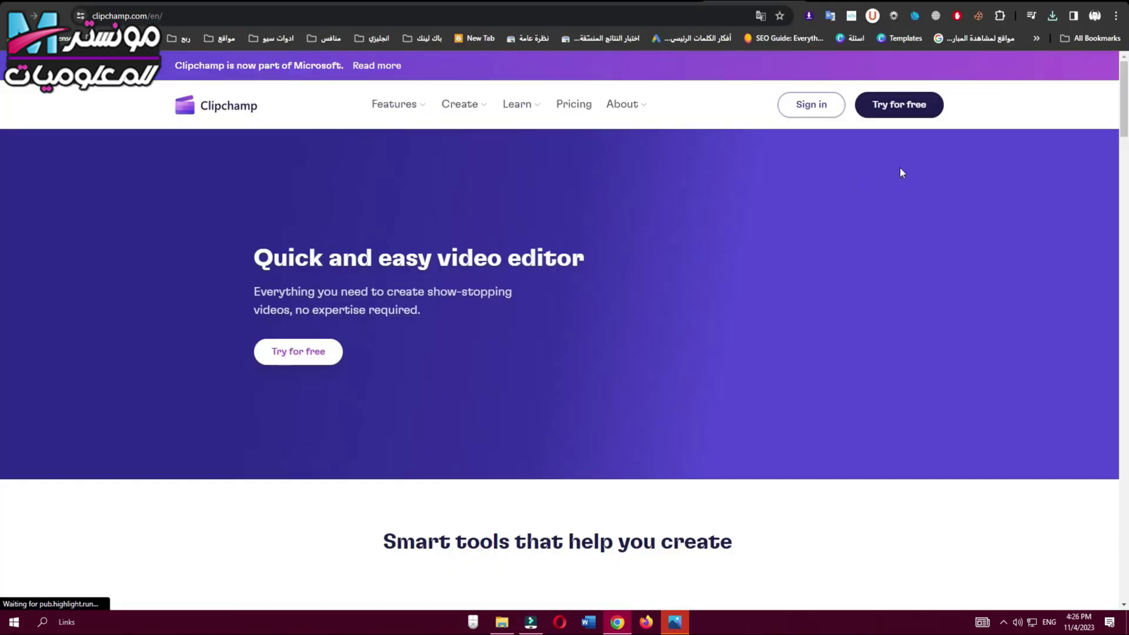
left_click(809, 109)
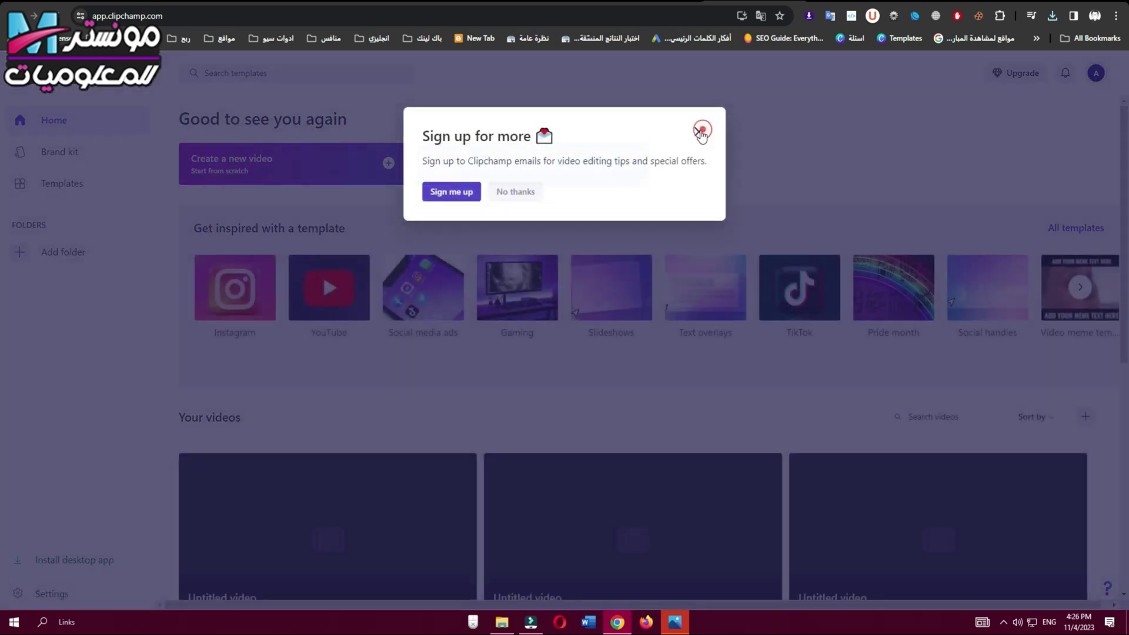
left_click(699, 131)
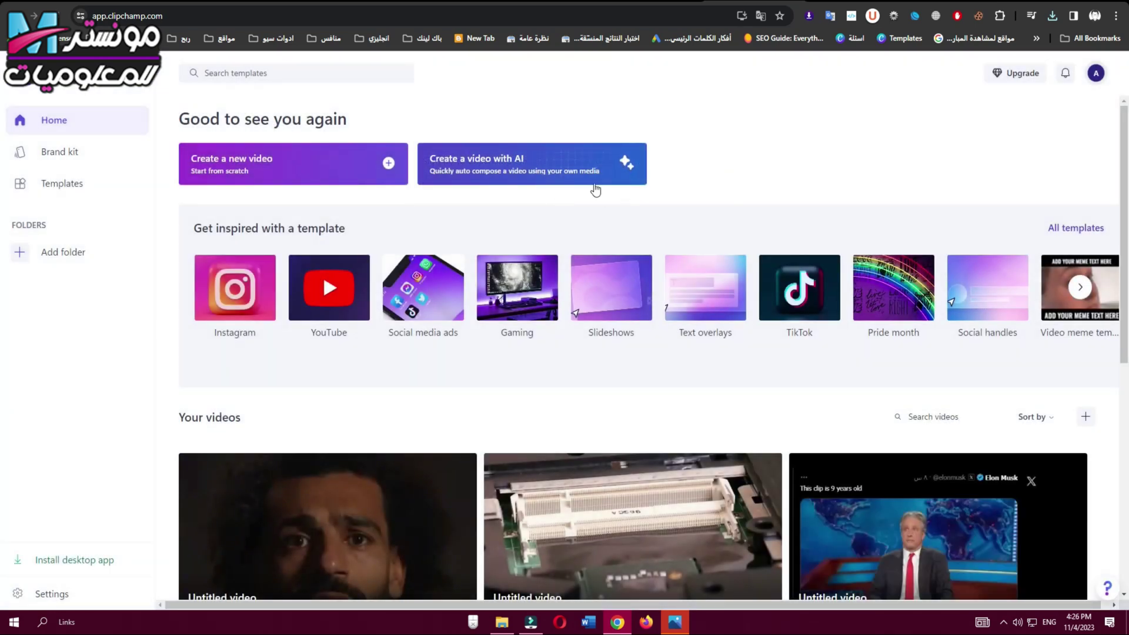
left_click(299, 177)
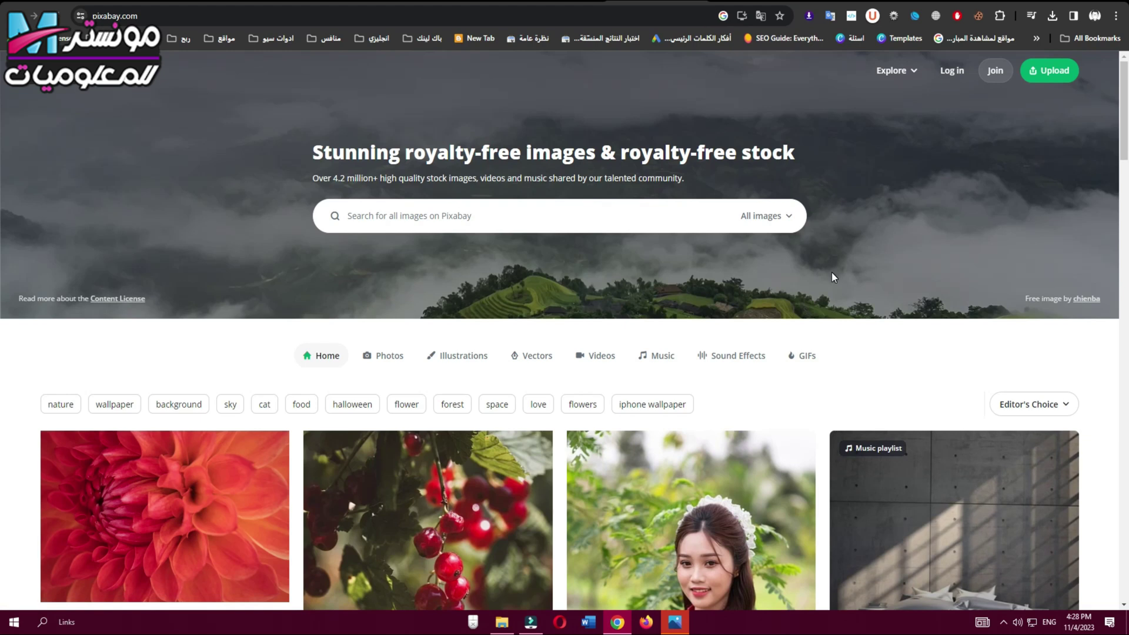
Step: Search Pixabay for "magical forest" with the results limited to music
left_click(788, 217)
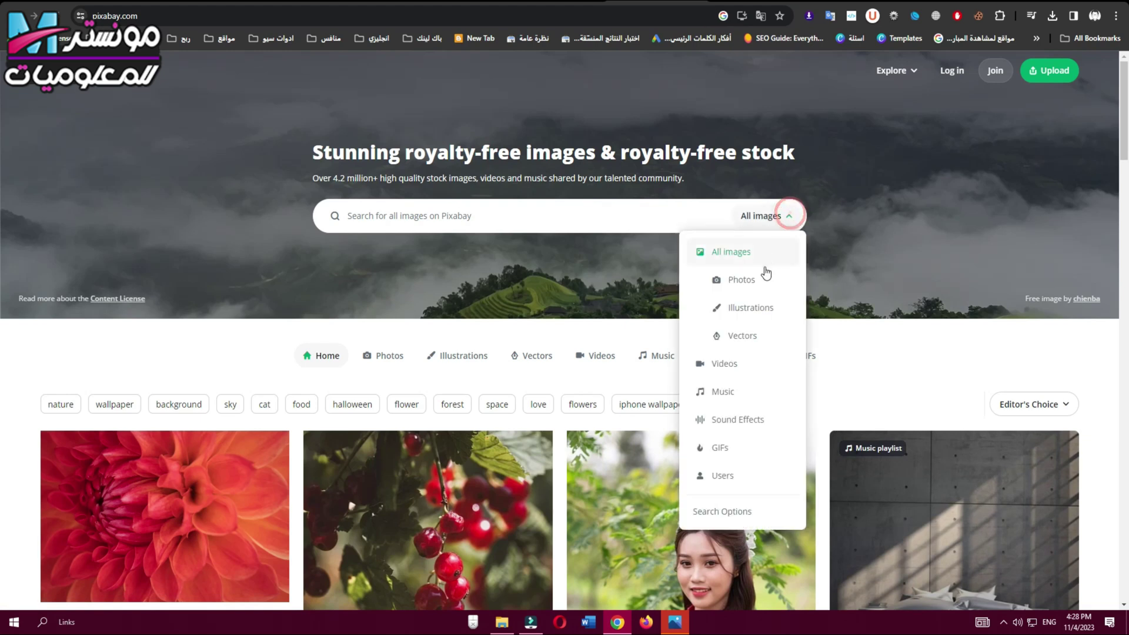
left_click(746, 394)
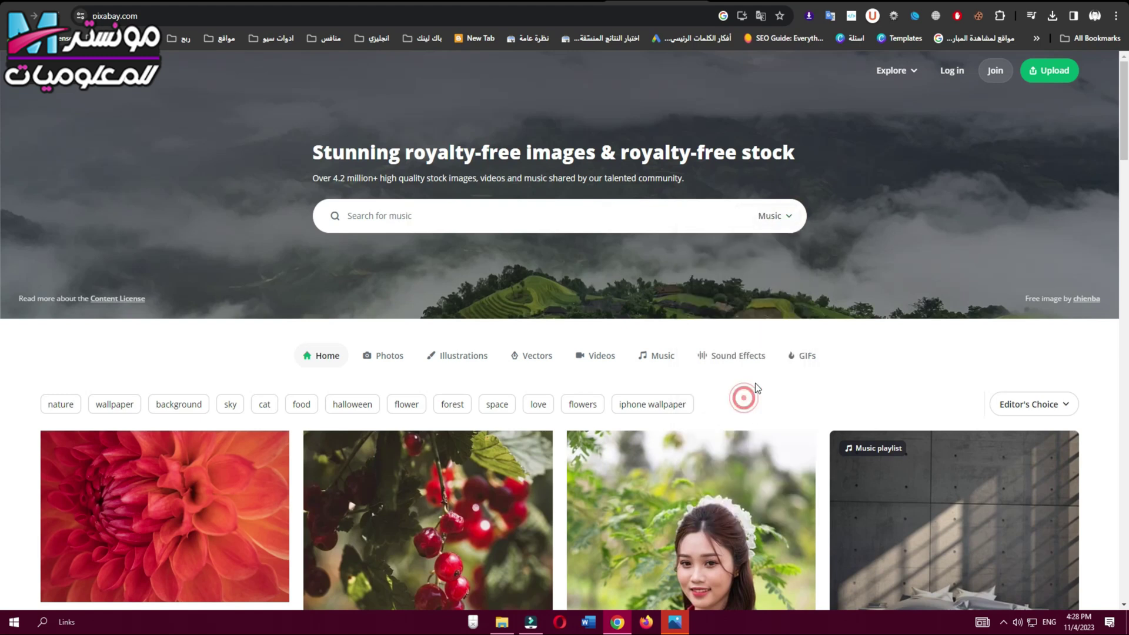
left_click(377, 226)
type("magical")
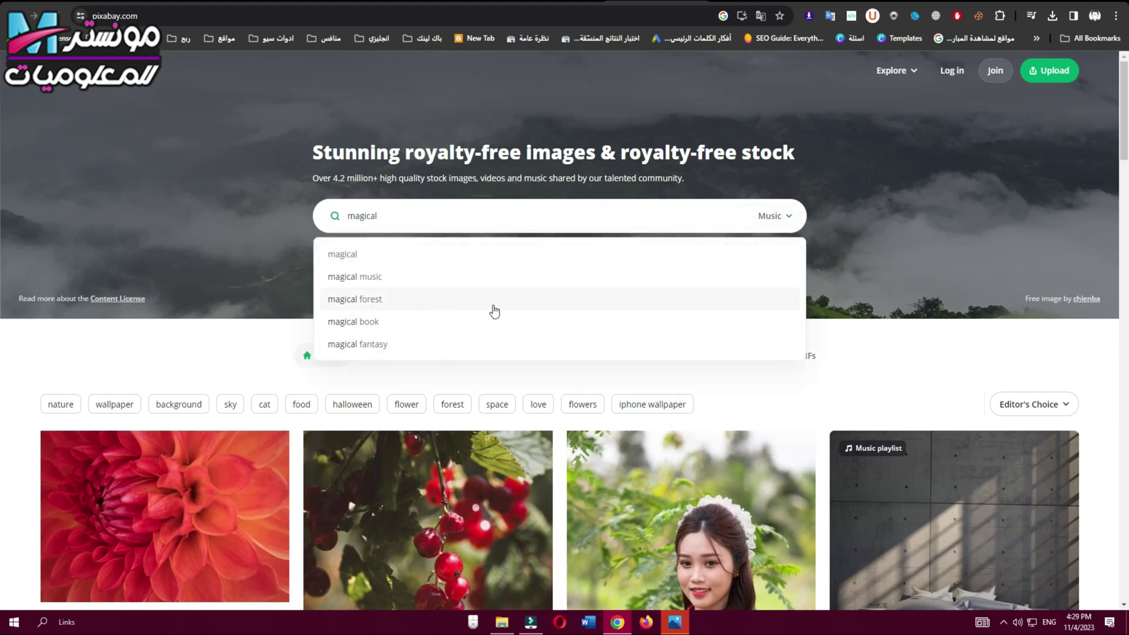
left_click(434, 300)
left_click(824, 70)
left_click(778, 257)
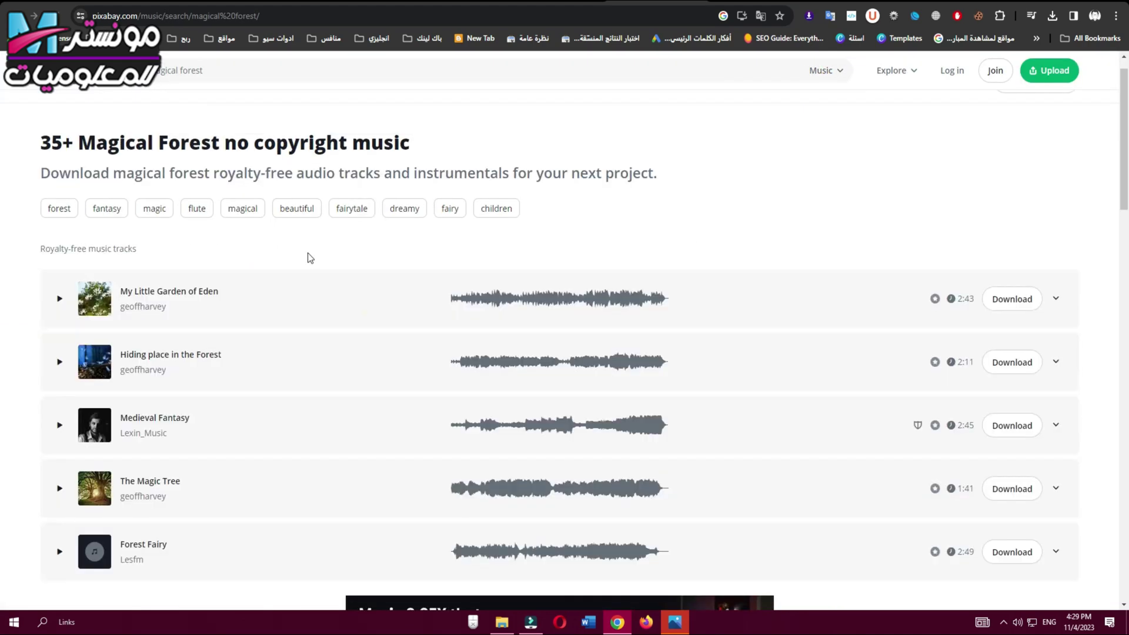
Step: Play the royalty-free track My Little Garden of Eden from the music results and download it
scroll(308, 253, "down", 2)
left_click(60, 462)
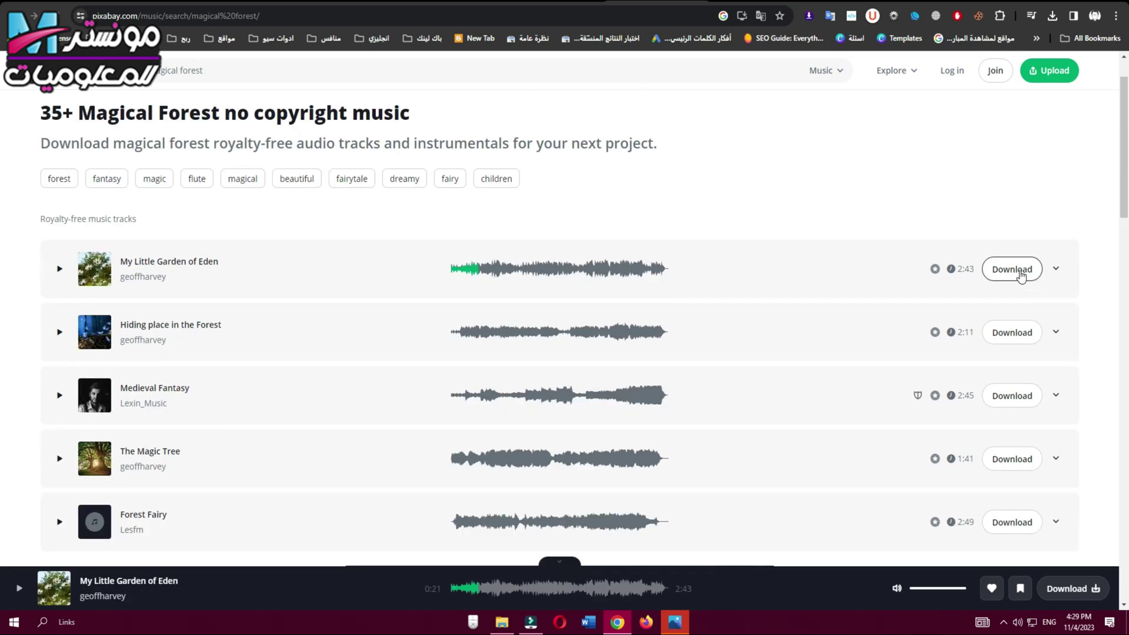
left_click(1015, 270)
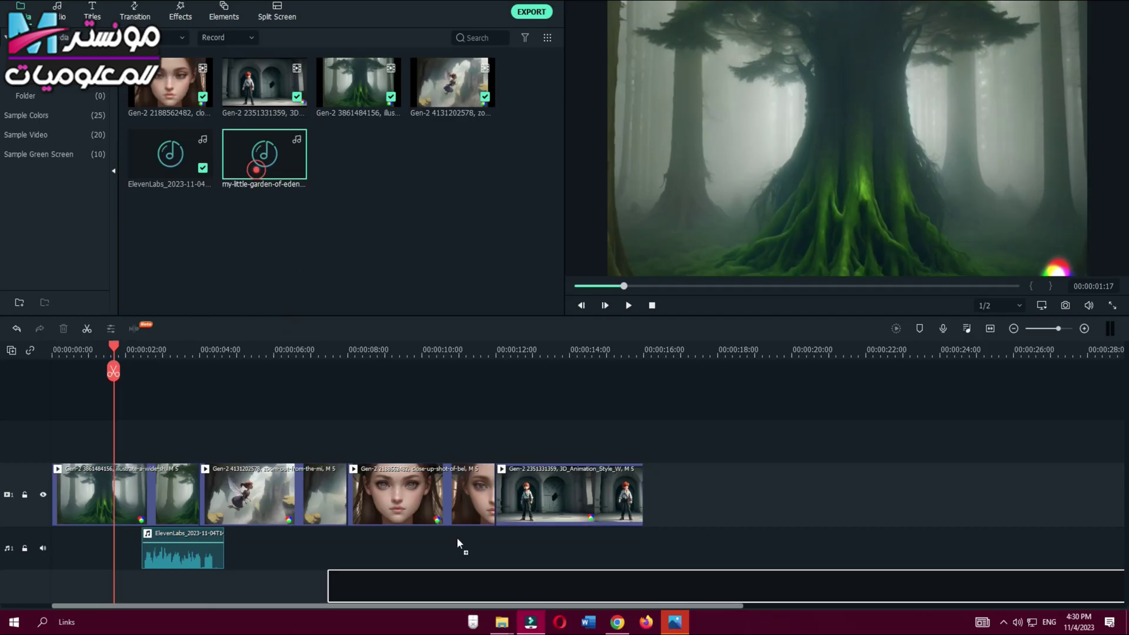
Step: Switch to Filmora and place the my-little-garden-of-eden music near the start of the timeline, beneath the video clips
left_click_drag(462, 542, 105, 544)
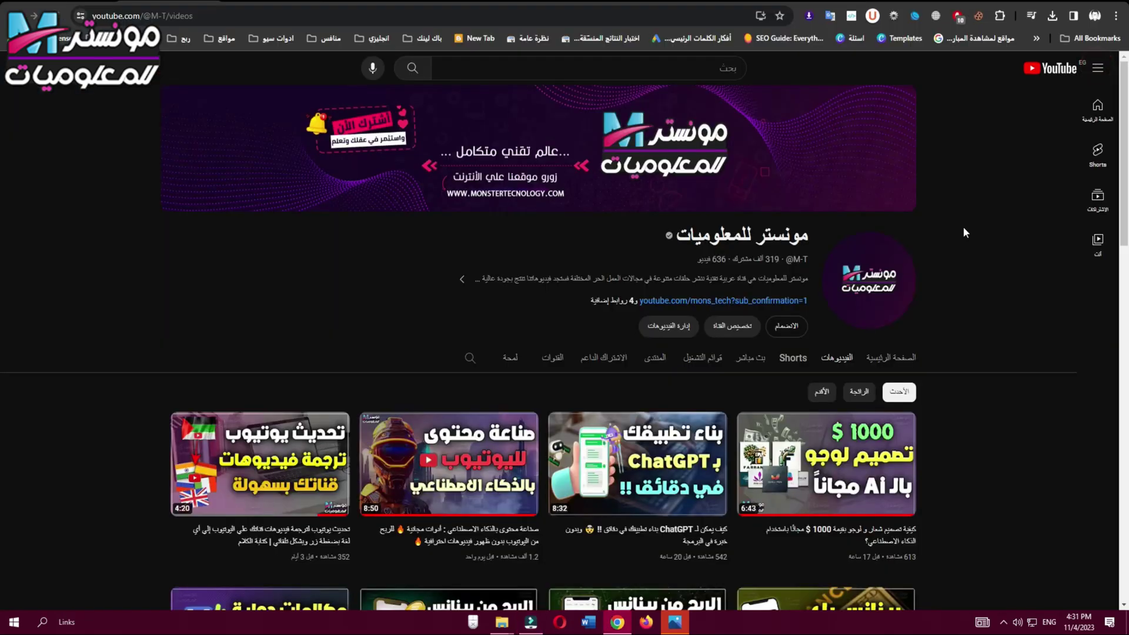